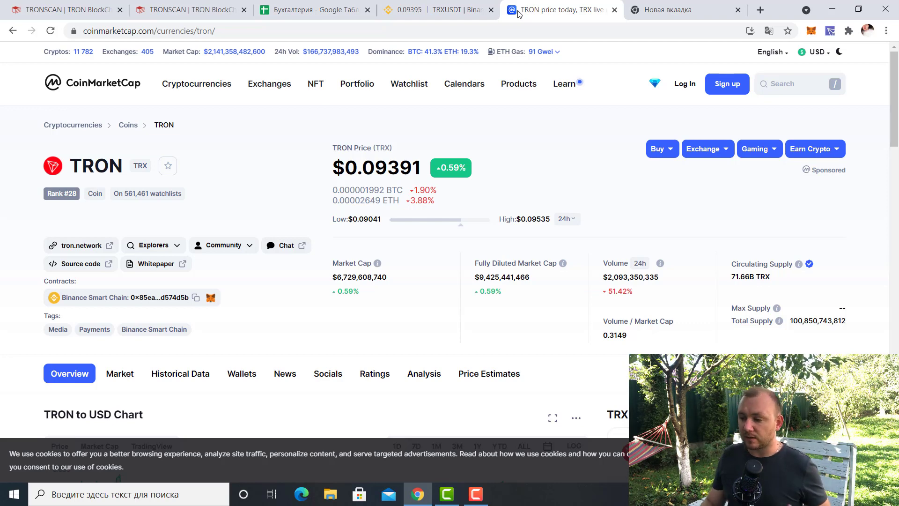
# Step: Switch to the Binance TRX/USDT trading page and examine the price chart and its longer history
pyautogui.click(417, 10)
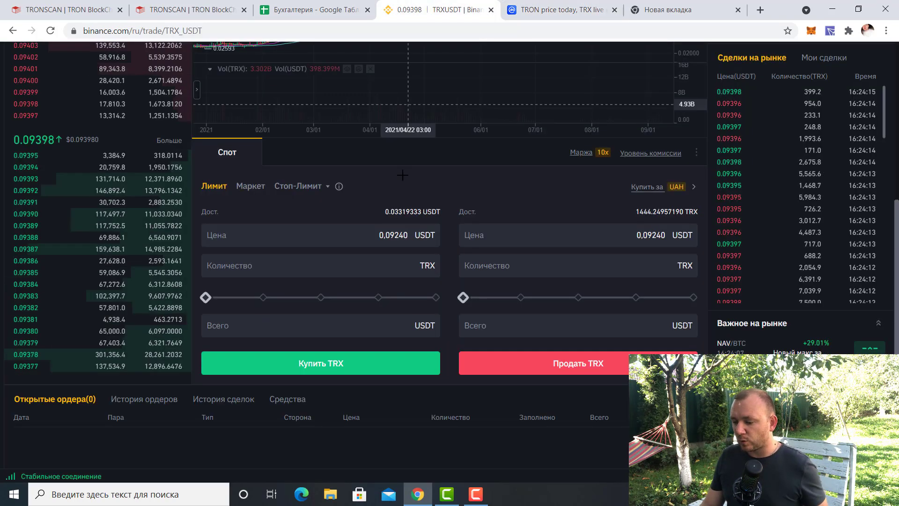
pyautogui.scroll(8, 473, 257)
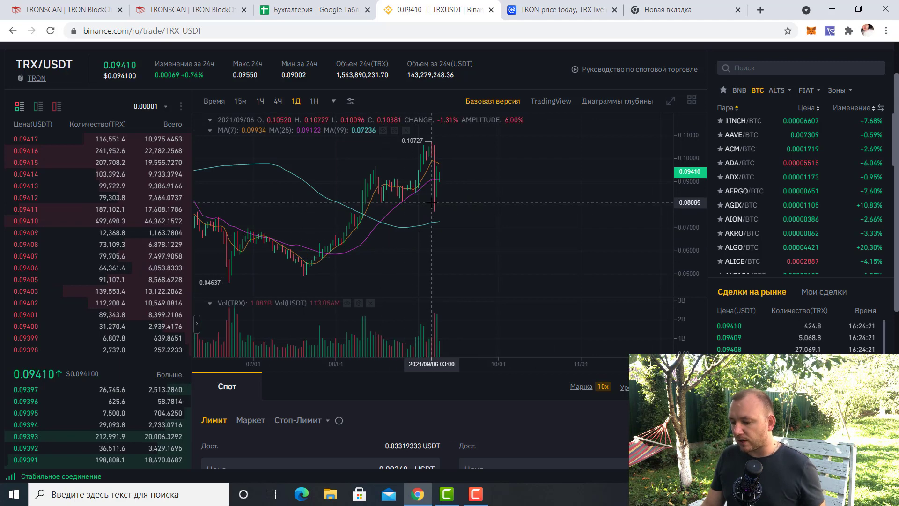
pyautogui.scroll(-3, 458, 181)
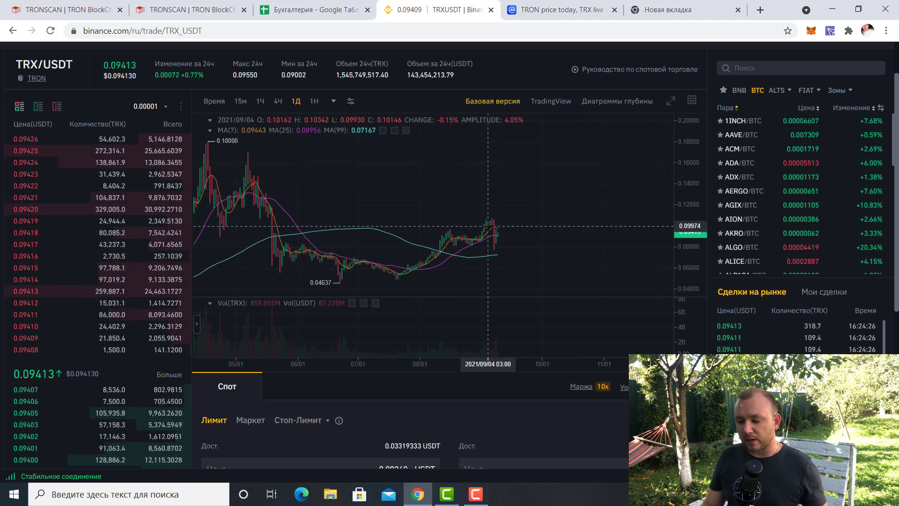
pyautogui.scroll(-3, 490, 224)
pyautogui.scroll(-3, 513, 383)
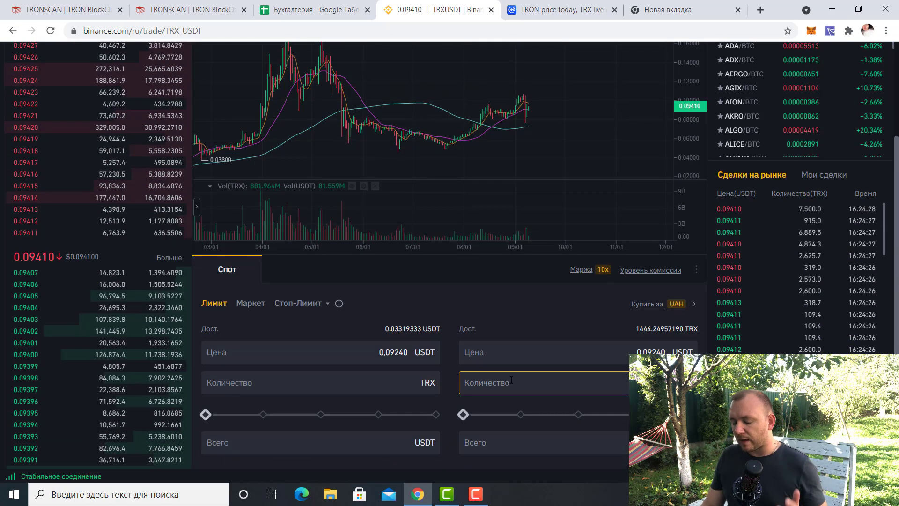
pyautogui.scroll(-2, 517, 337)
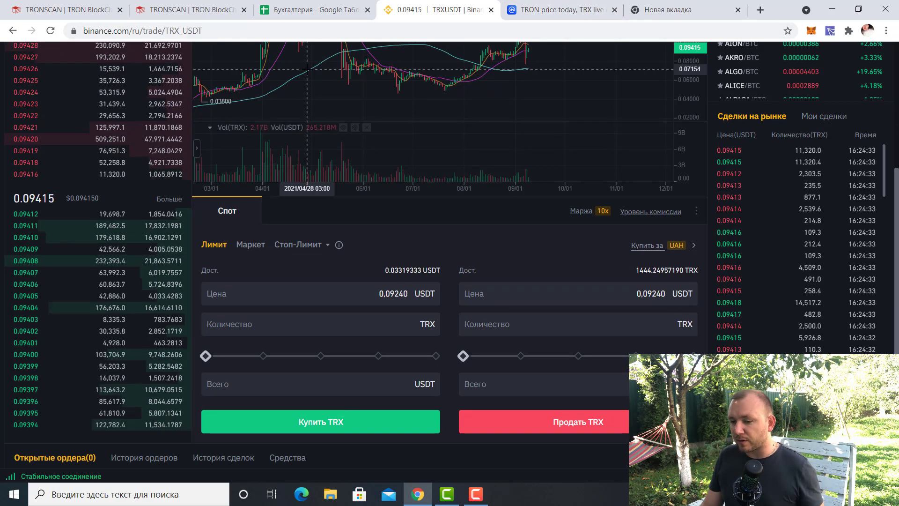
# Step: Switch to the TRONSCAN wallet page and check the available and frozen TRX amounts
pyautogui.click(71, 9)
pyautogui.click(159, 10)
pyautogui.moveTo(197, 59)
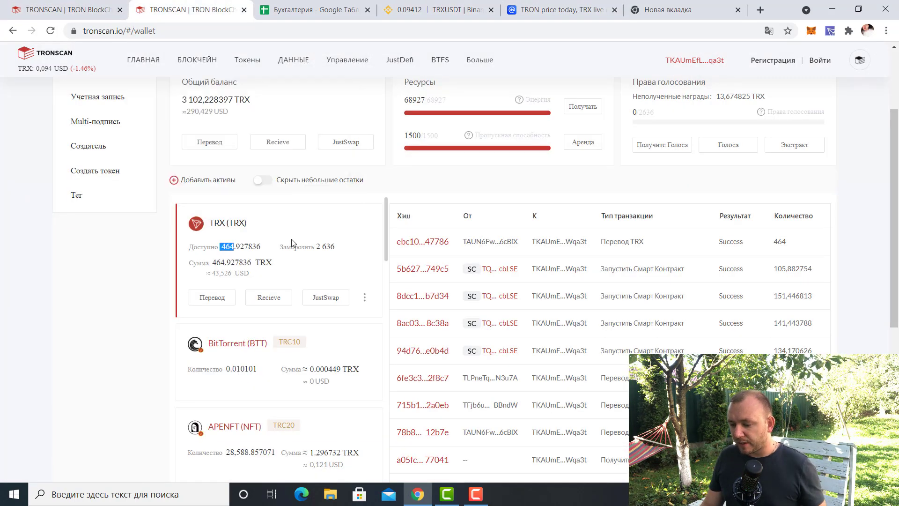
pyautogui.moveTo(280, 247); pyautogui.dragTo(296, 249)
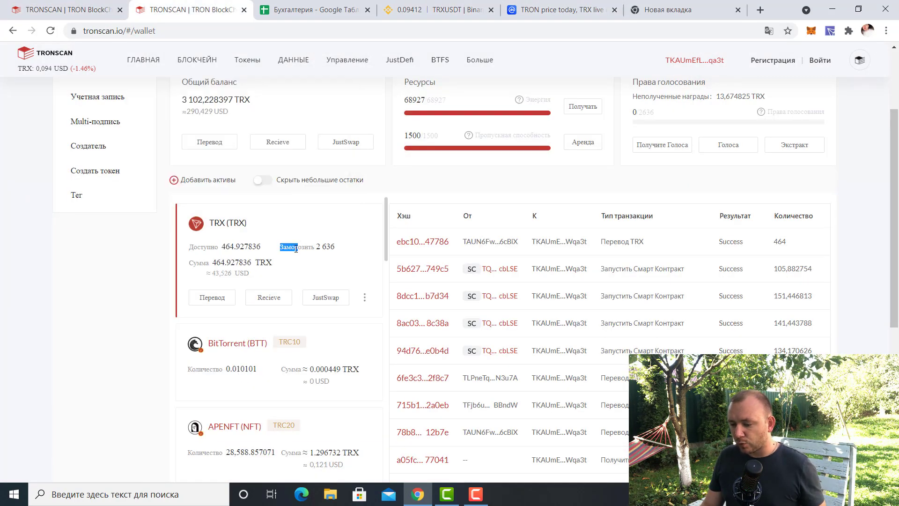
pyautogui.tripleClick(321, 246)
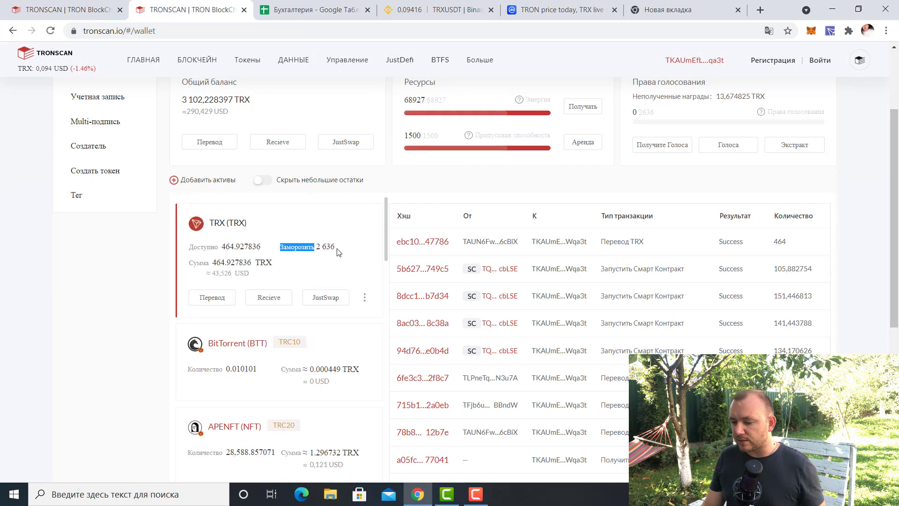
pyautogui.click(331, 249)
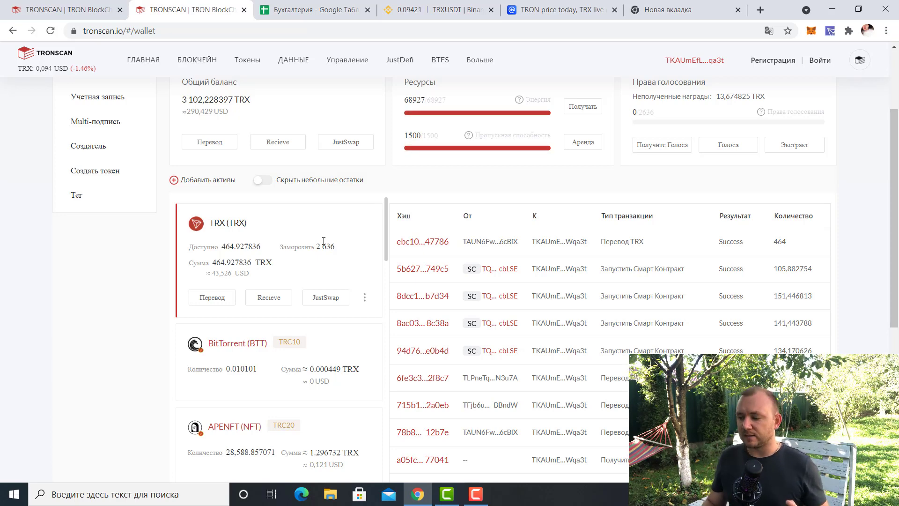
pyautogui.scroll(1, 394, 237)
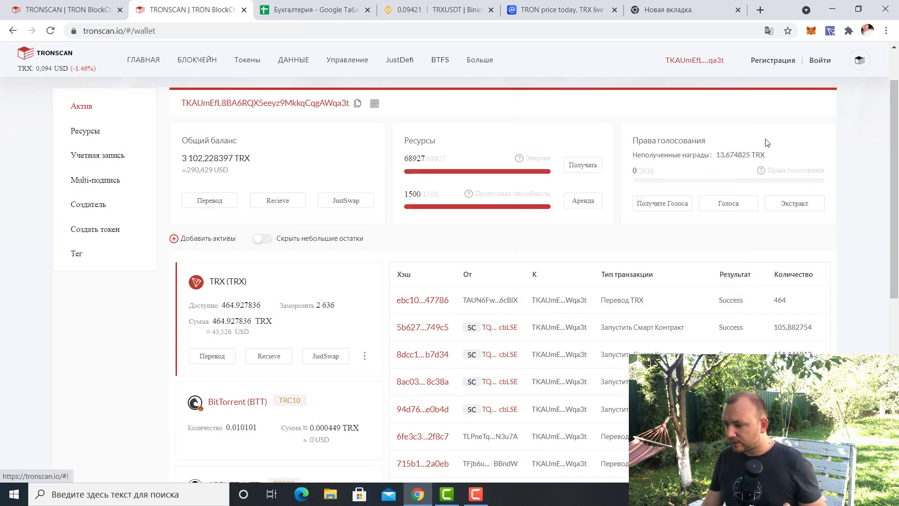
# Step: Claim the unclaimed voting rewards into the wallet and review the TRX balance
pyautogui.moveTo(716, 155); pyautogui.dragTo(773, 160)
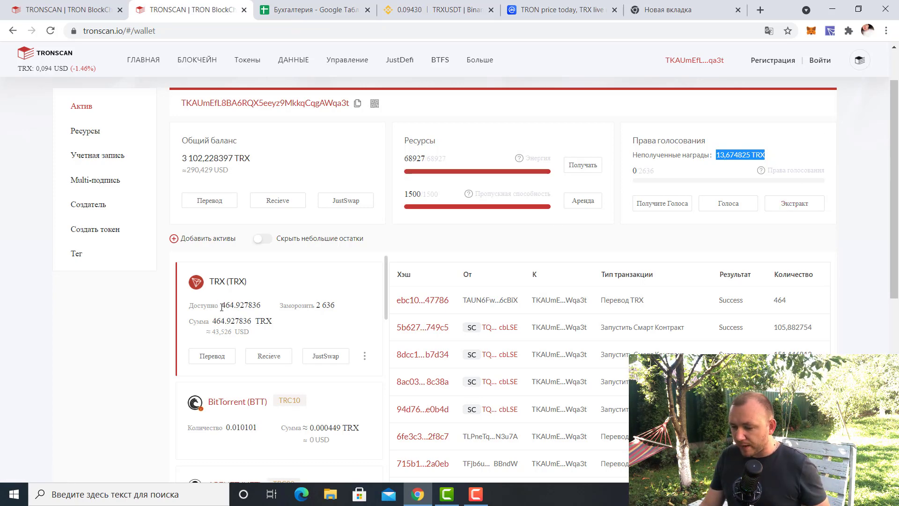
pyautogui.moveTo(221, 305); pyautogui.dragTo(234, 305)
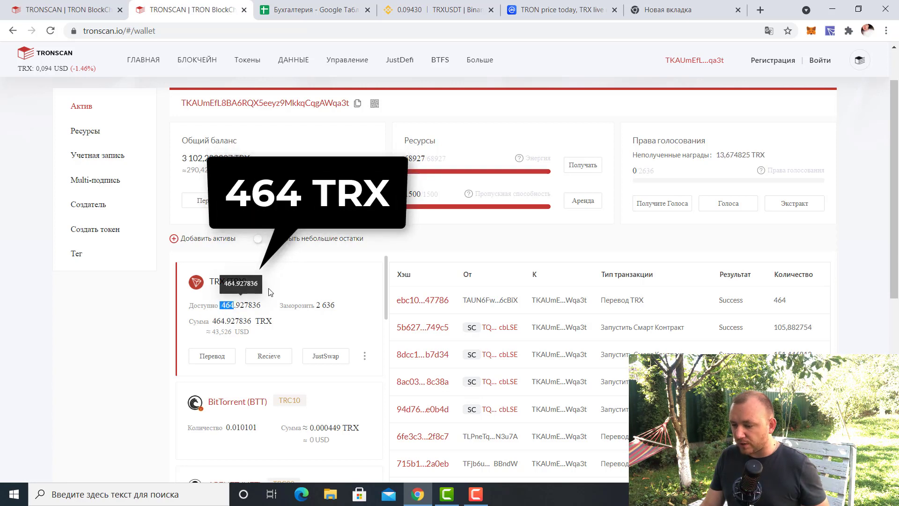
pyautogui.click(283, 284)
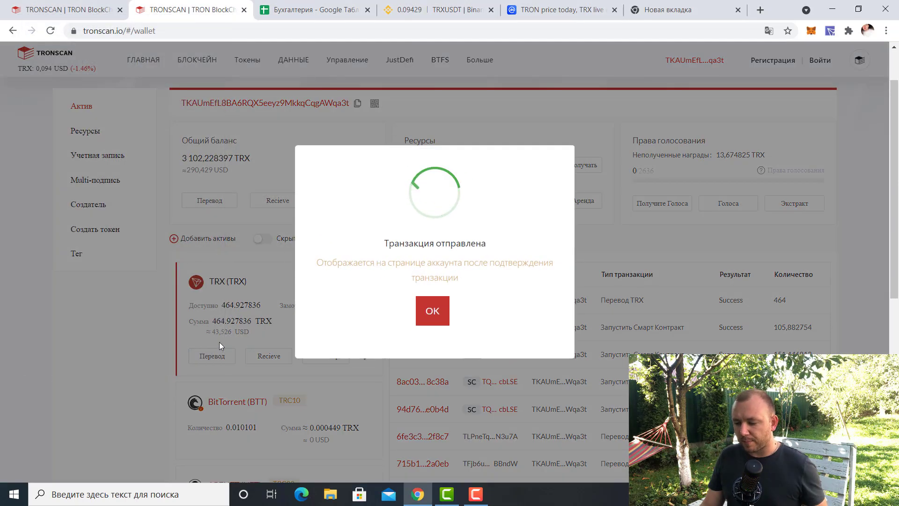
pyautogui.click(428, 313)
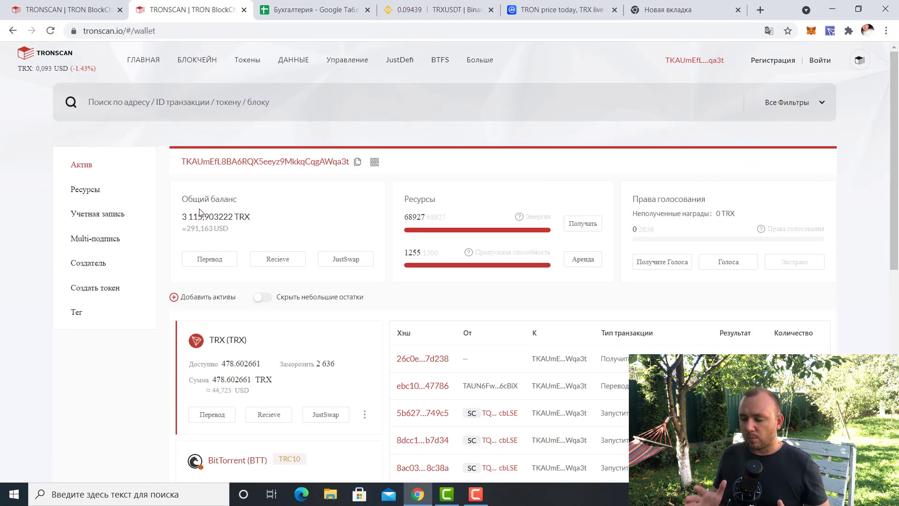
pyautogui.scroll(-3, 206, 216)
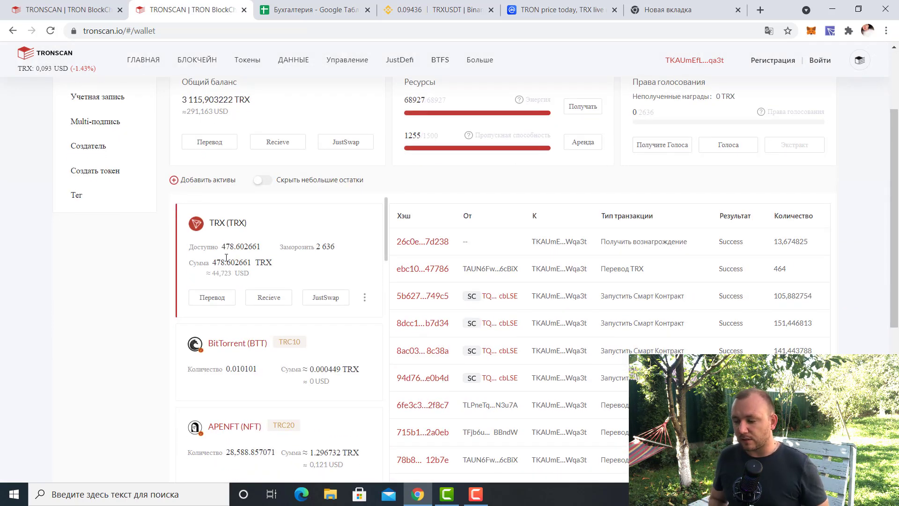
pyautogui.scroll(3, 398, 224)
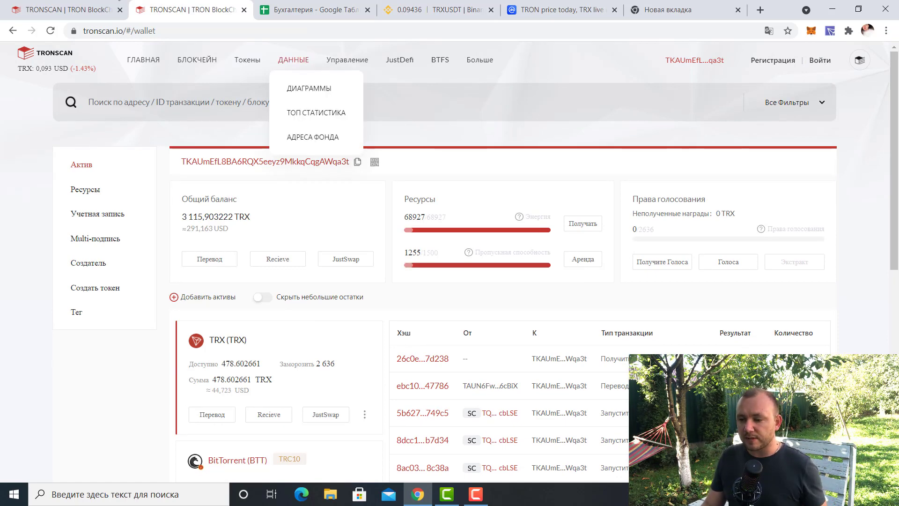
# Step: Open the transaction list on the wallet's account page and review the latest entries
pyautogui.click(52, 11)
pyautogui.scroll(-5, 190, 212)
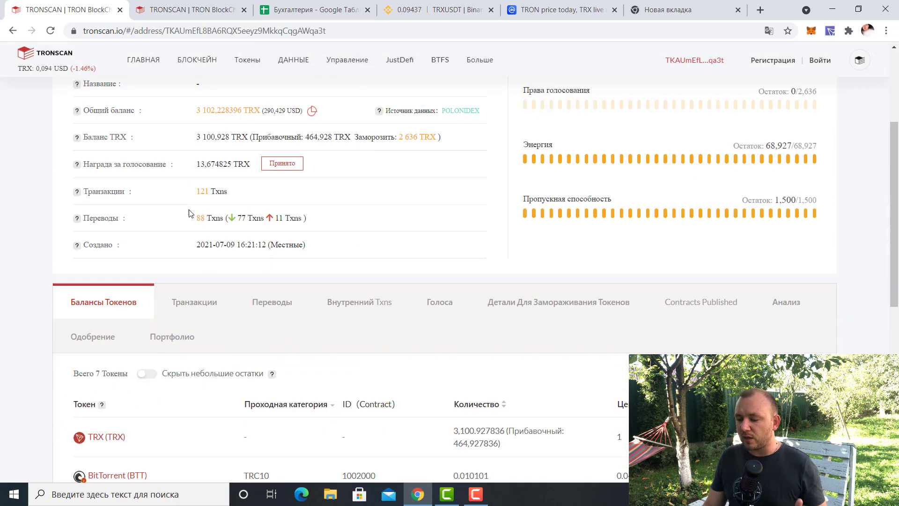
pyautogui.click(192, 240)
pyautogui.scroll(-4, 222, 281)
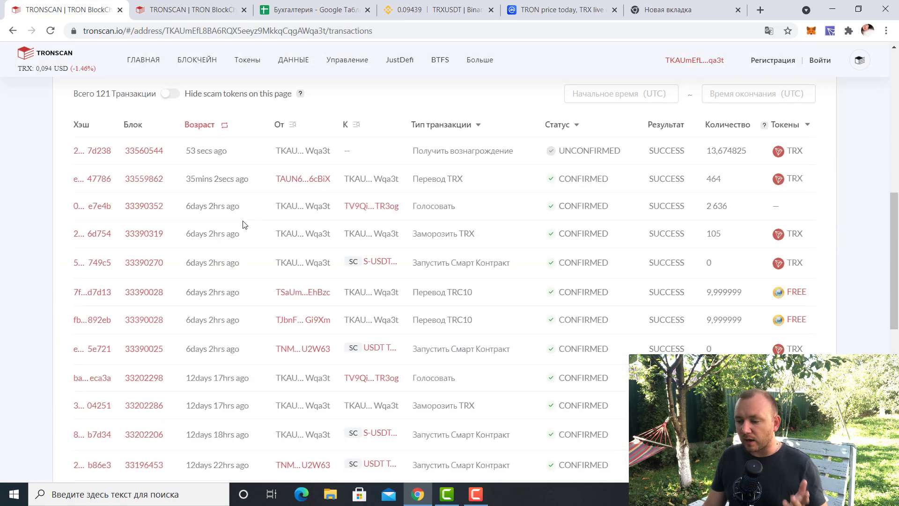
pyautogui.scroll(3, 239, 245)
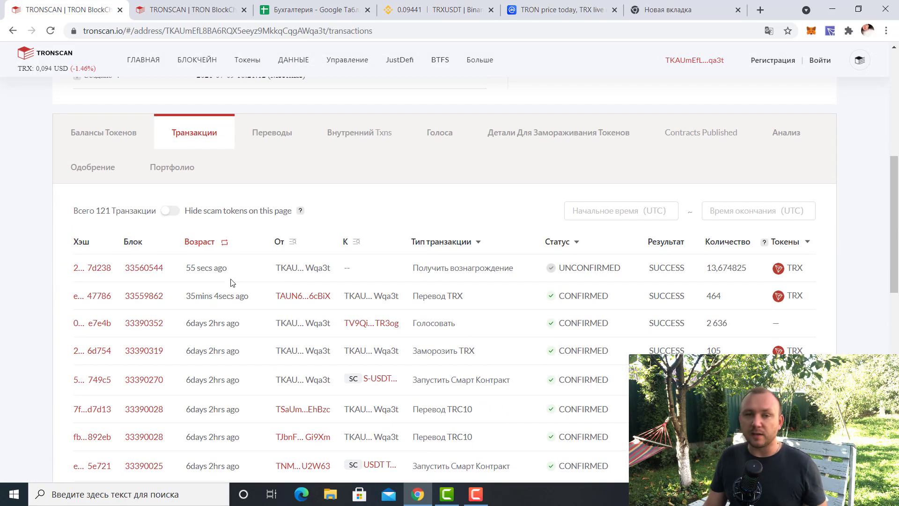
pyautogui.scroll(5, 230, 271)
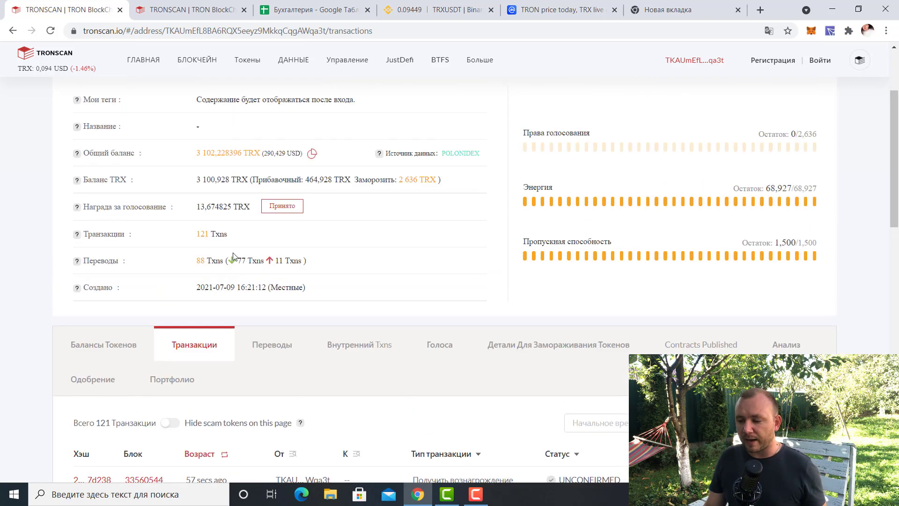
# Step: Reload the TRONSCAN account page and check the voting reward amount
pyautogui.moveTo(193, 231); pyautogui.dragTo(217, 230)
pyautogui.click(206, 239)
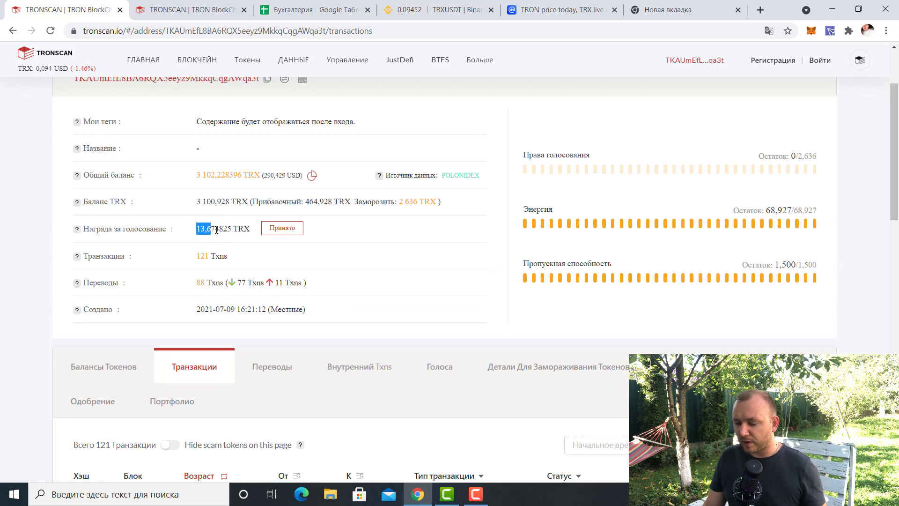
pyautogui.click(51, 32)
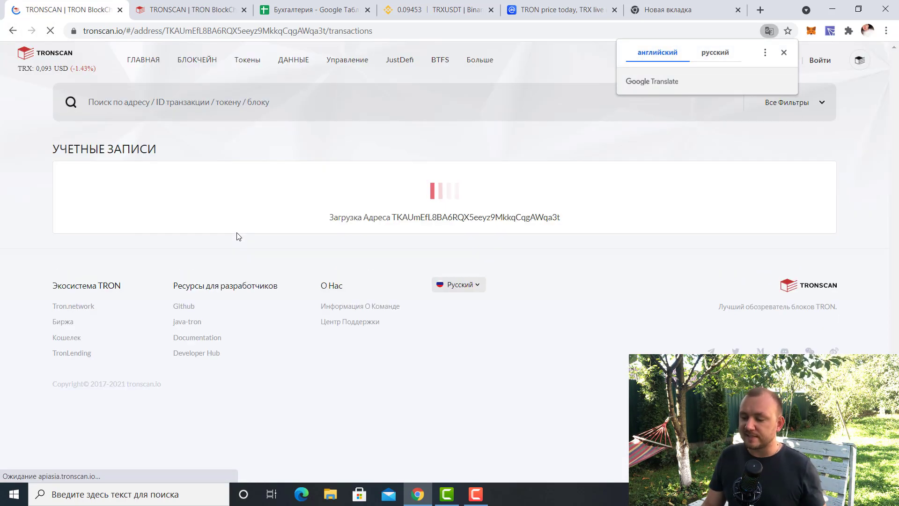
pyautogui.scroll(-2, 230, 295)
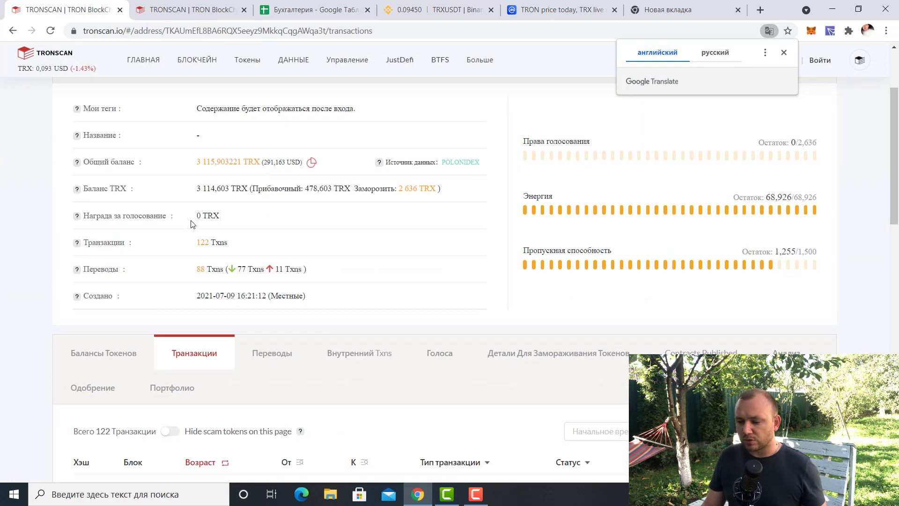
pyautogui.moveTo(192, 218); pyautogui.dragTo(220, 218)
# Step: Open the wallet's resources page and check the amount of TRX frozen for energy
pyautogui.click(197, 12)
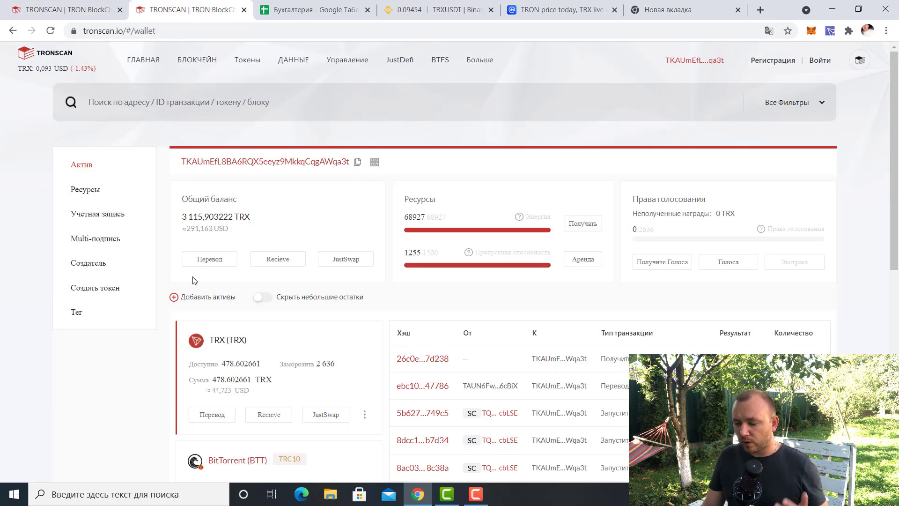
pyautogui.scroll(-3, 195, 303)
pyautogui.scroll(3, 193, 310)
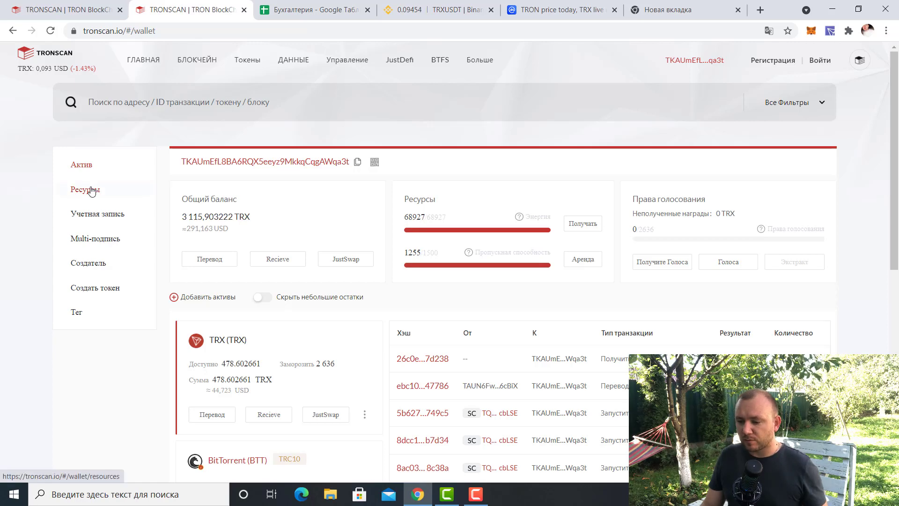
pyautogui.click(92, 190)
pyautogui.scroll(-3, 619, 160)
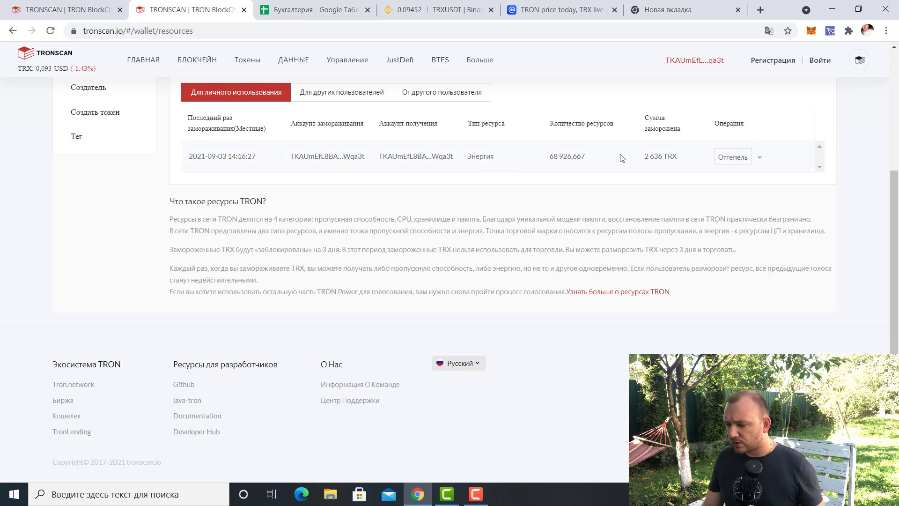
pyautogui.moveTo(640, 158); pyautogui.dragTo(675, 155)
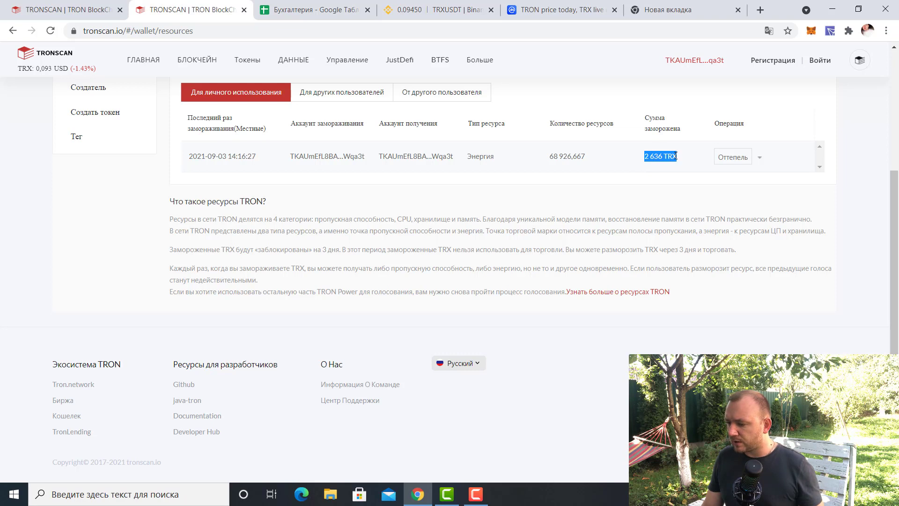
pyautogui.click(645, 187)
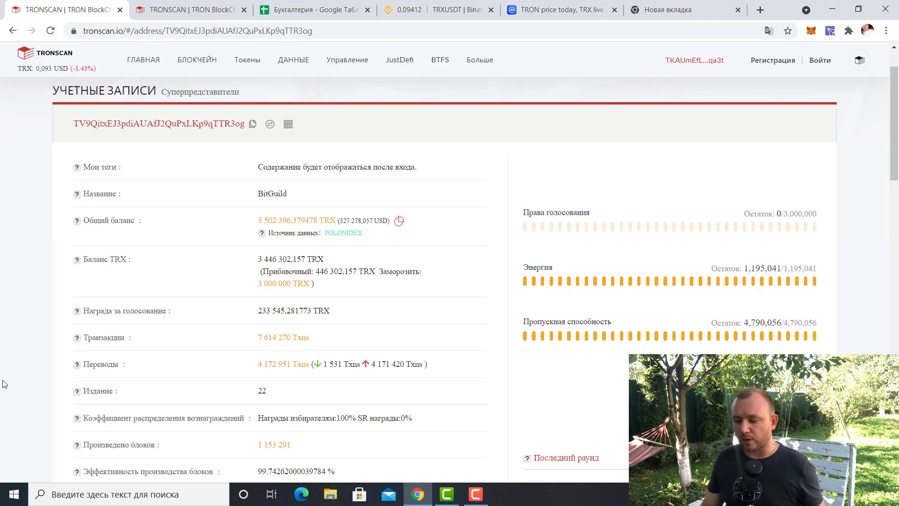
# Step: Show the voters of the BitGuild super representative and go to page 327 of the list
pyautogui.scroll(-6, 3, 384)
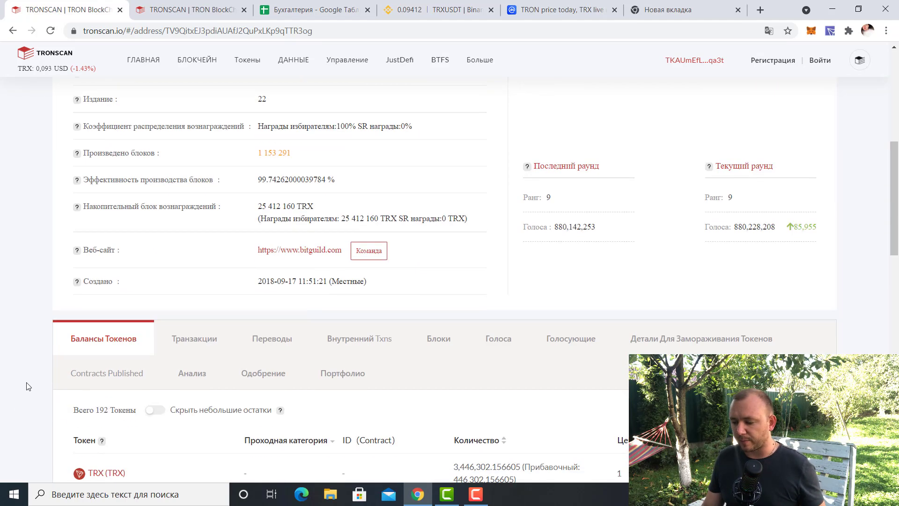
pyautogui.click(555, 345)
pyautogui.scroll(-5, 547, 356)
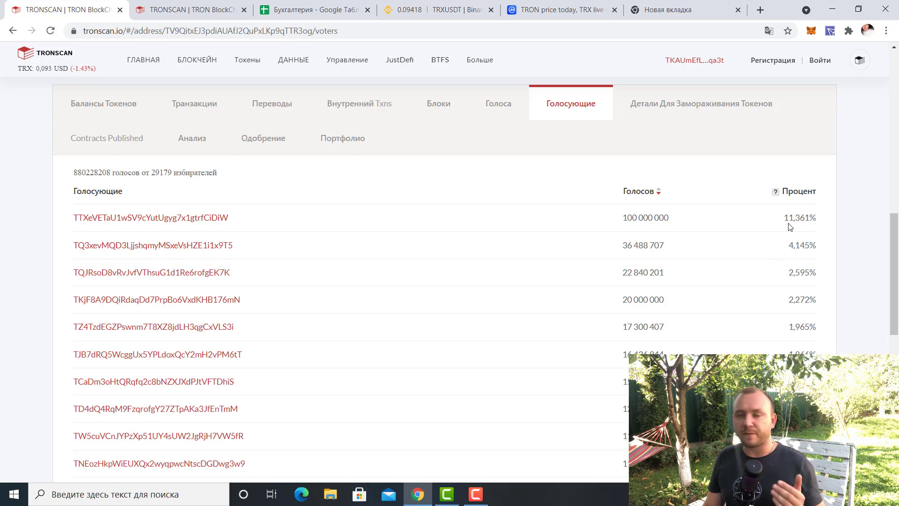
pyautogui.scroll(-10, 790, 227)
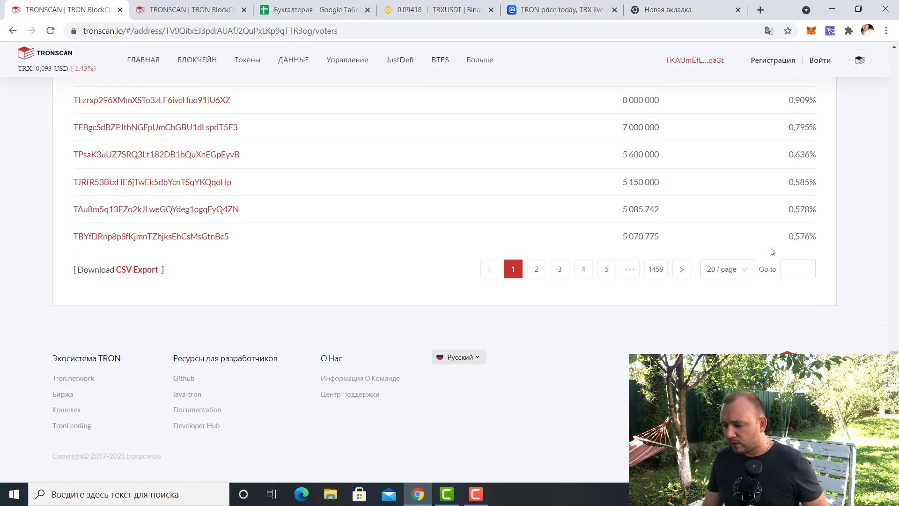
pyautogui.click(789, 270)
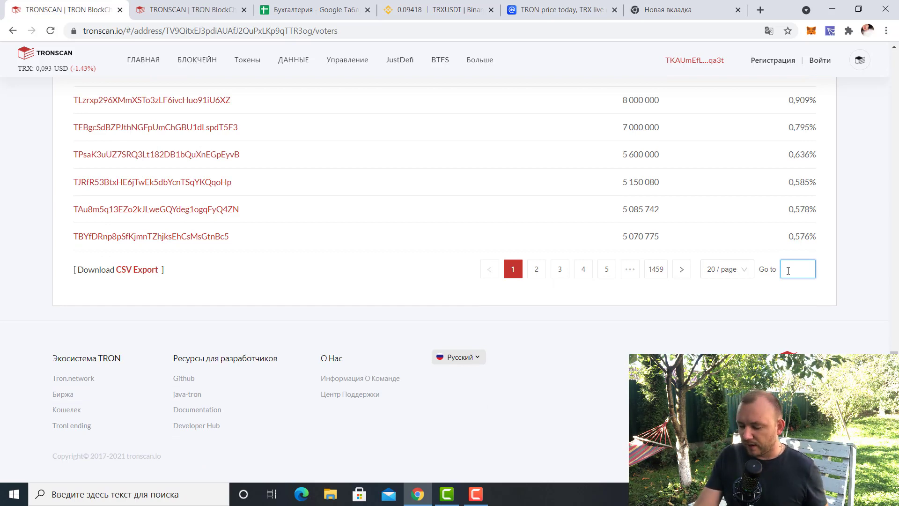
pyautogui.write('327')
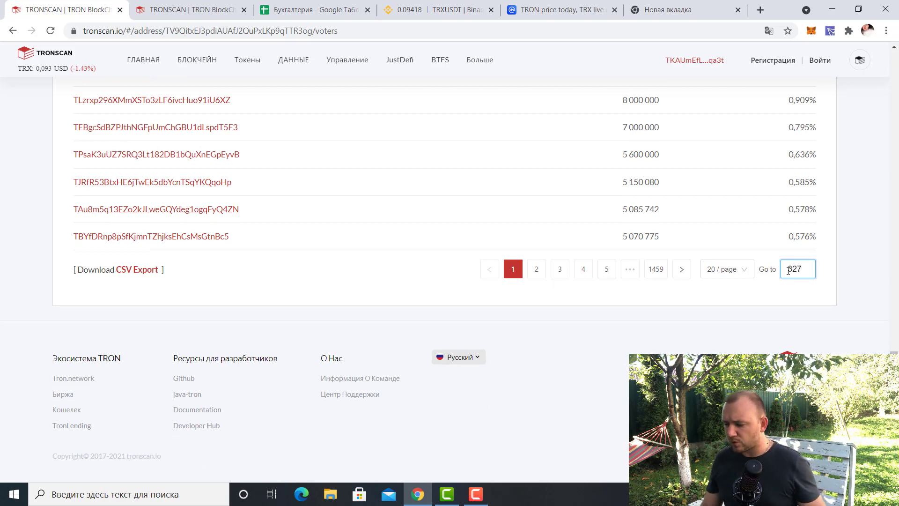
pyautogui.press('Return')
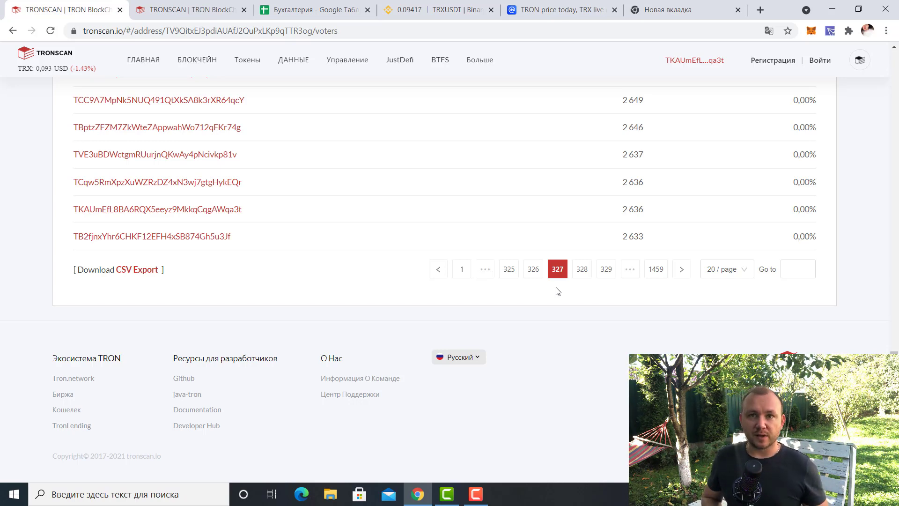
# Step: Switch to the wallet's TRONSCAN account page and check its votes for super representatives
pyautogui.hotkey('ctrl', 'Tab')
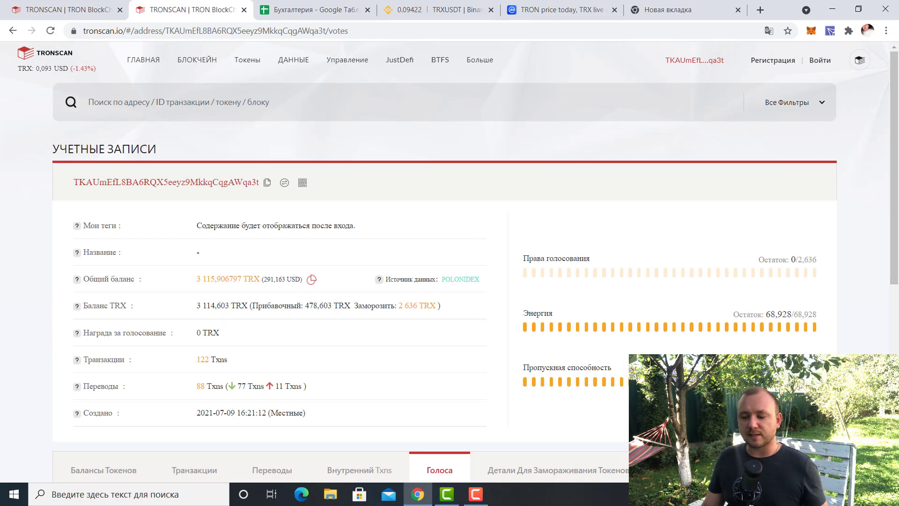
pyautogui.scroll(-2, 700, 356)
pyautogui.scroll(-3, 701, 356)
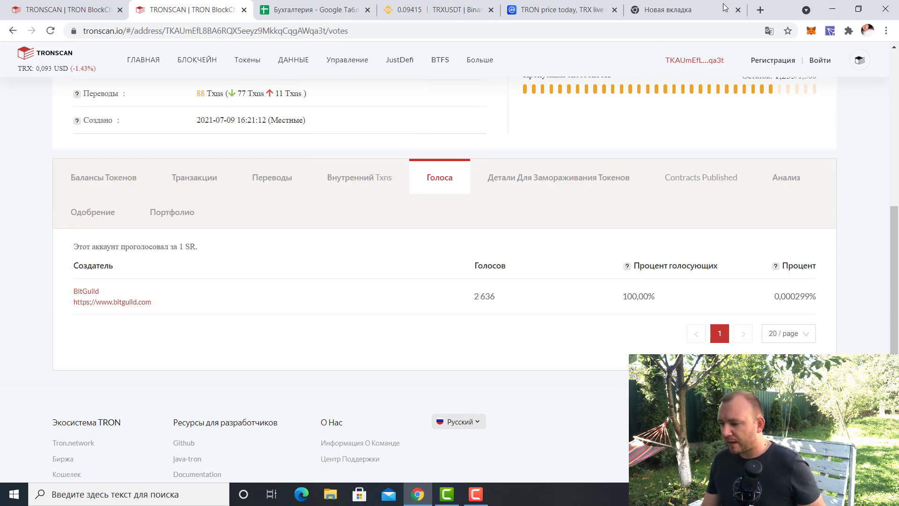
# Step: Open the TRON resources page through TronLink's Freeze option and go to the wallet's asset overview
pyautogui.click(830, 31)
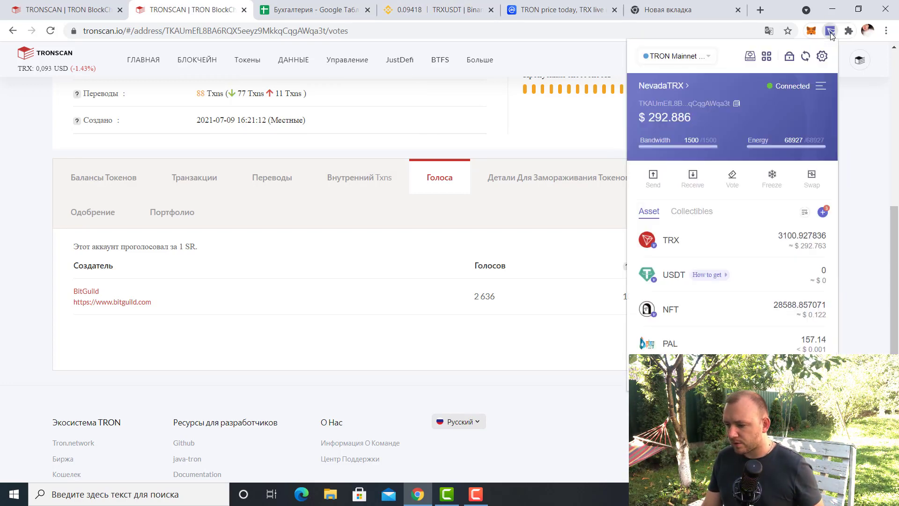
pyautogui.click(771, 178)
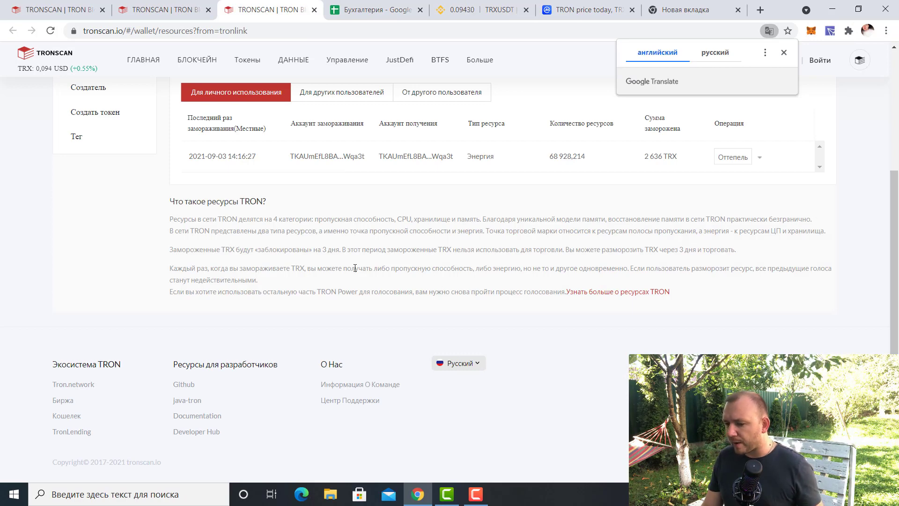
pyautogui.scroll(4, 353, 267)
pyautogui.click(87, 164)
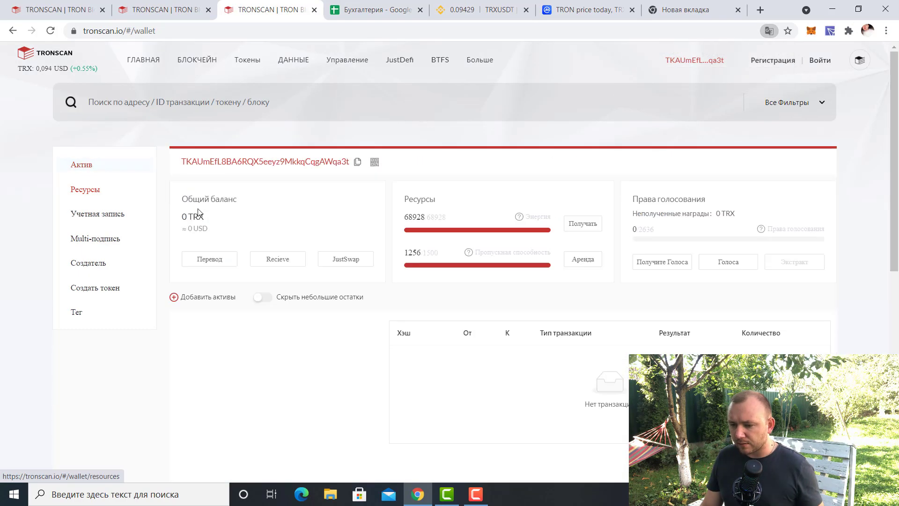
# Step: Freeze the maximum of 478 TRX for TRON Power and Energy, agree to the 72-hour freeze and accept the transaction in TronLink
pyautogui.click(583, 223)
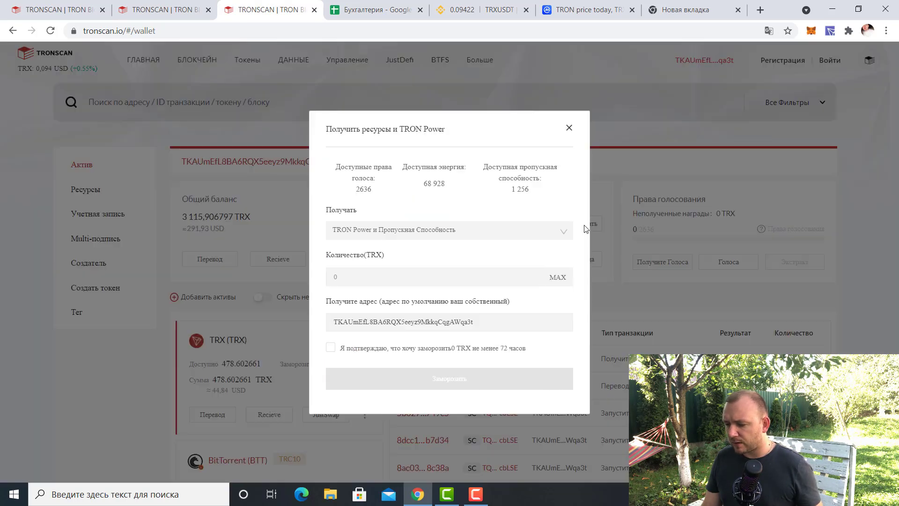
pyautogui.click(435, 231)
pyautogui.click(421, 271)
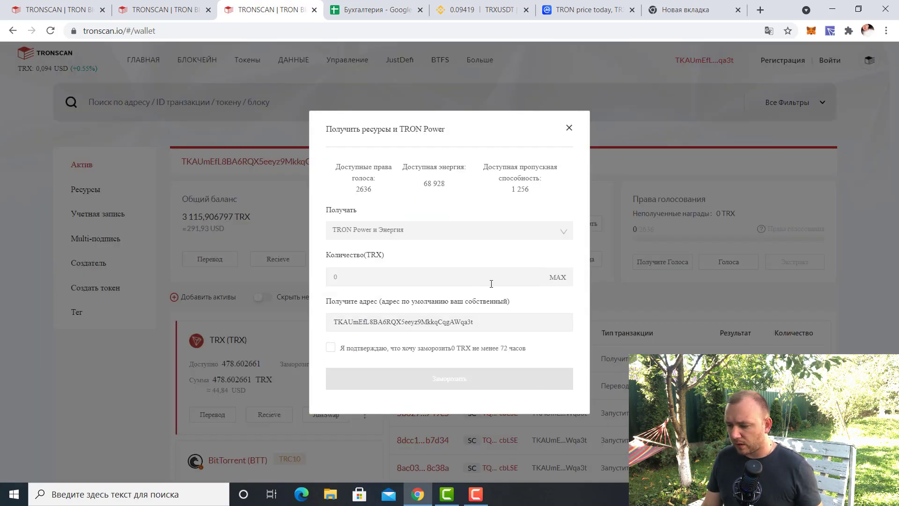
pyautogui.click(559, 279)
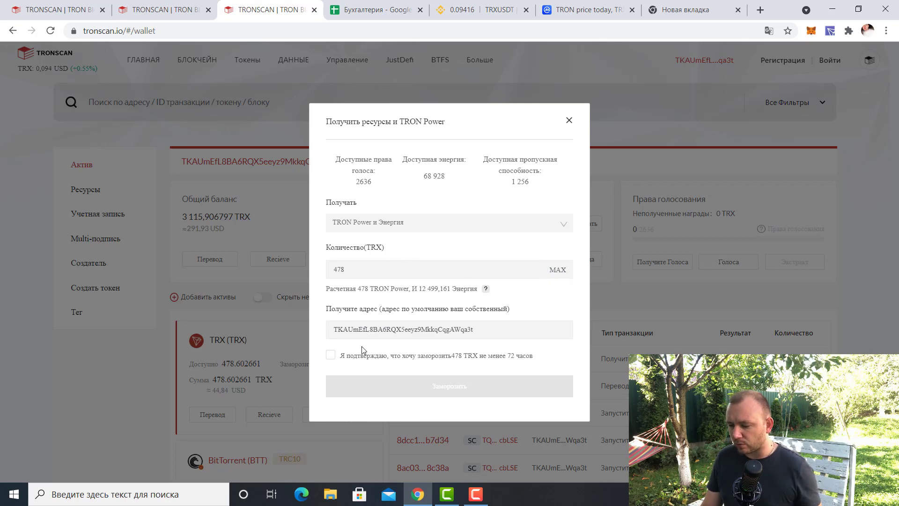
pyautogui.click(330, 356)
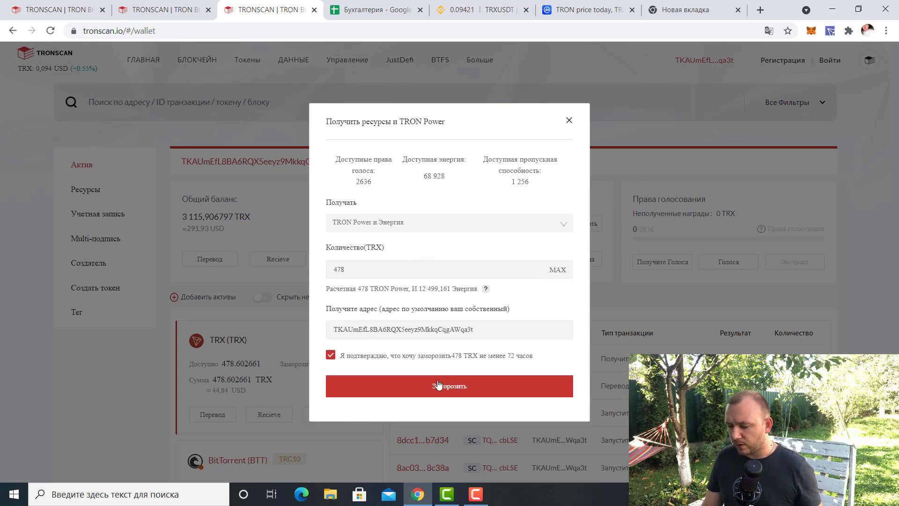
pyautogui.click(440, 389)
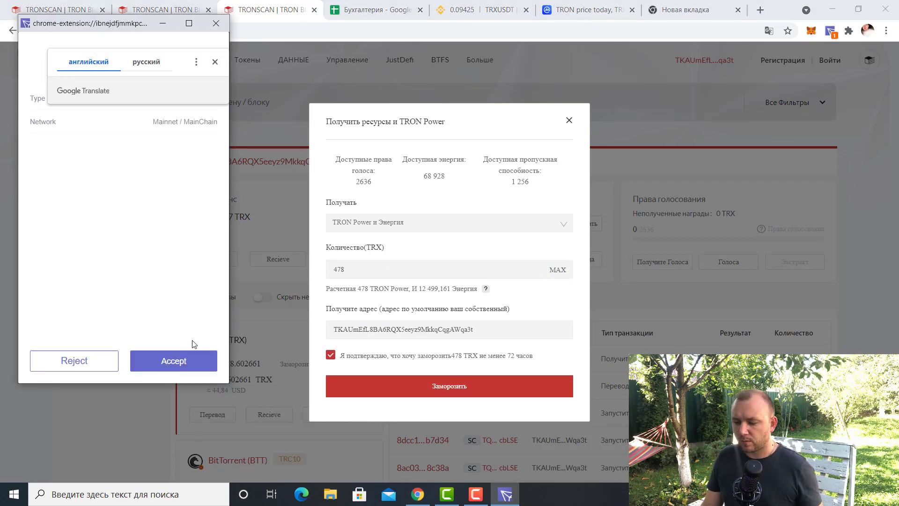
pyautogui.click(173, 360)
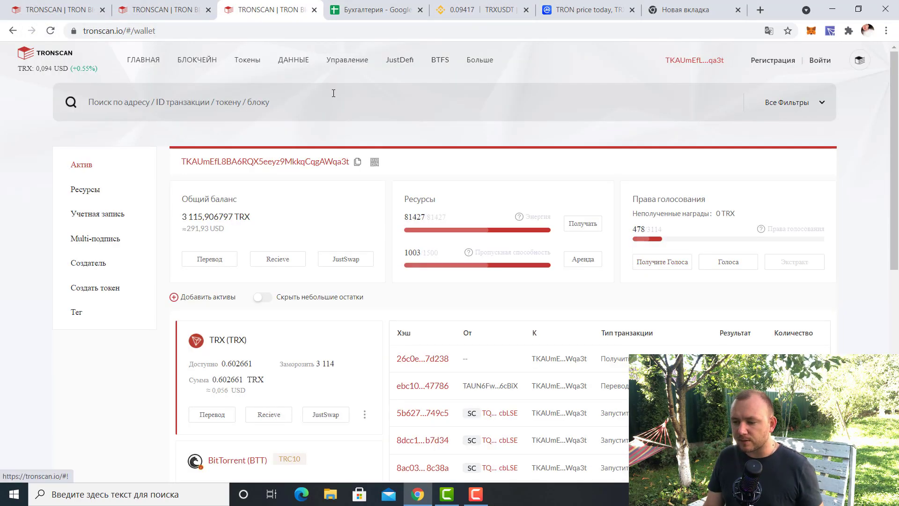
# Step: Start voting on the super representative votes page and add all available votes to BitGuild, making 3114
pyautogui.moveTo(333, 61)
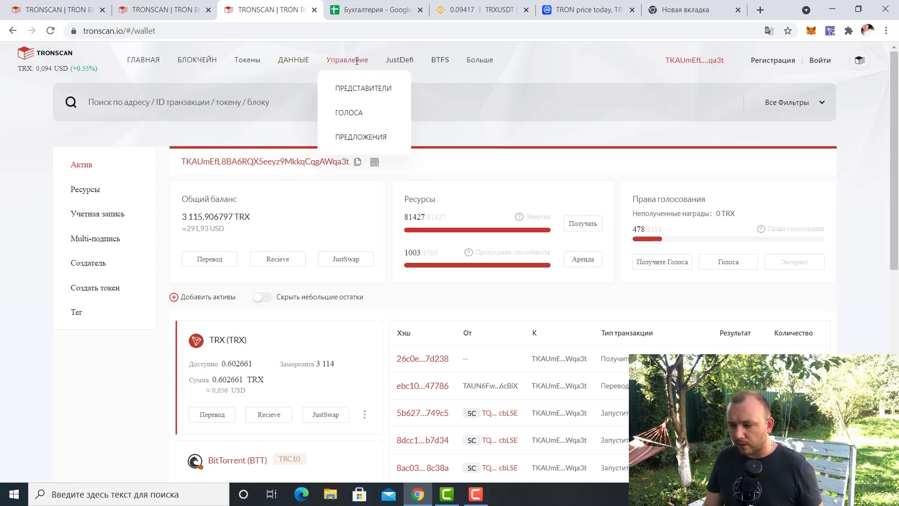
pyautogui.click(354, 115)
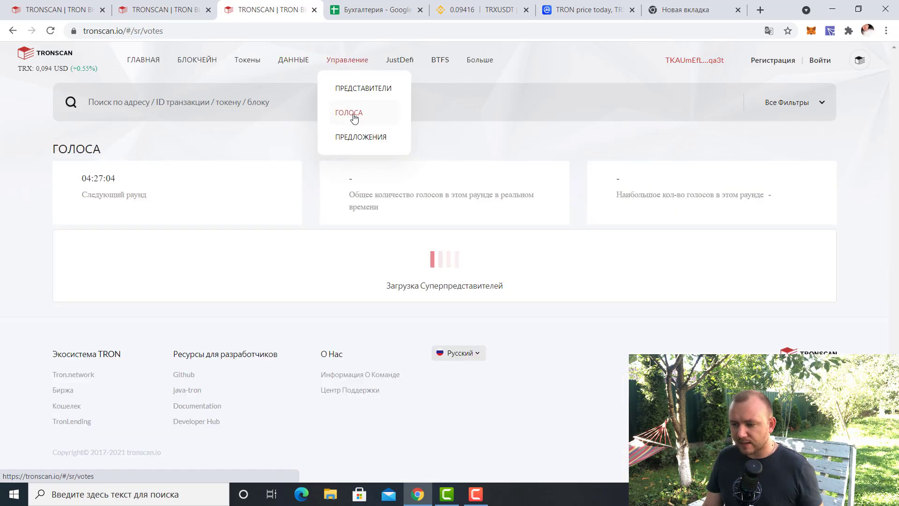
pyautogui.click(779, 254)
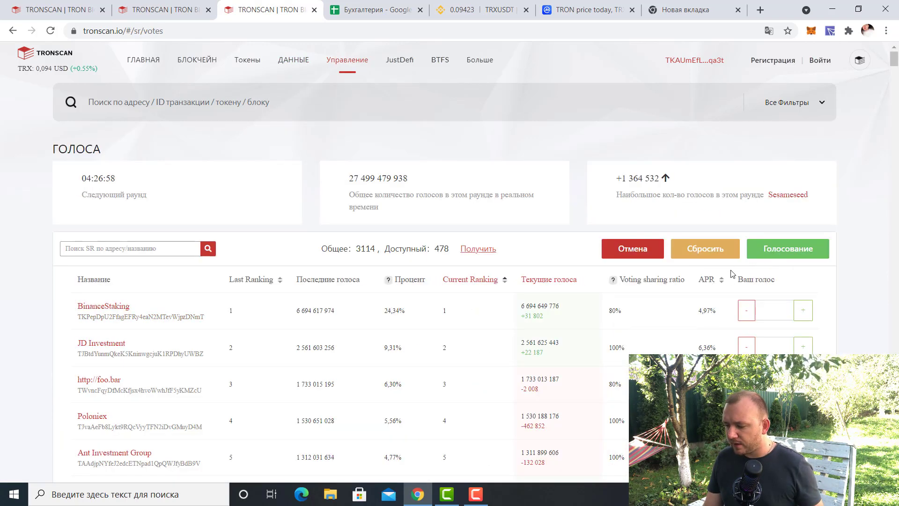
pyautogui.scroll(-7, 730, 262)
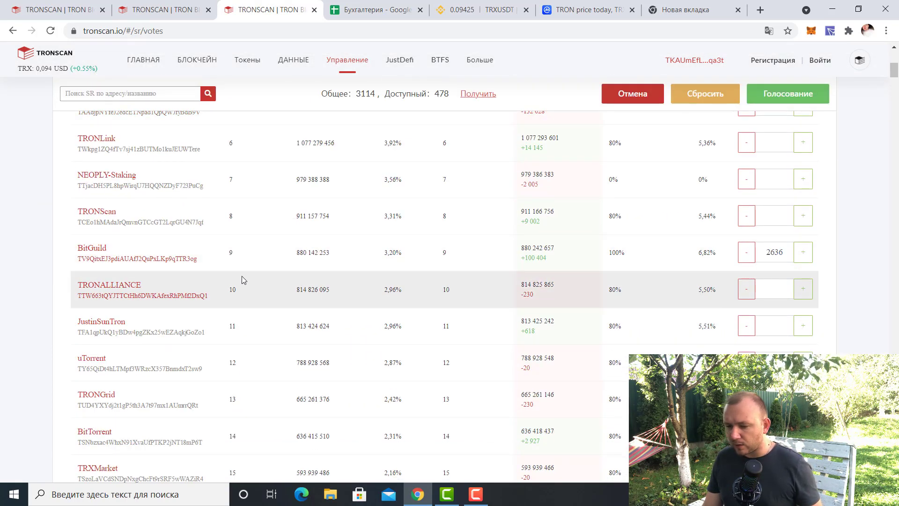
pyautogui.click(803, 253)
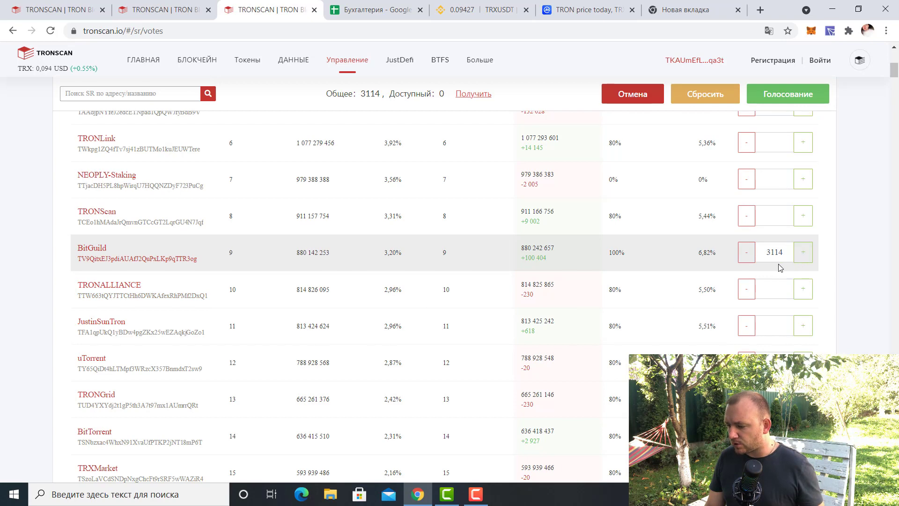
# Step: Submit the BitGuild vote and accept the transaction in TronLink
pyautogui.scroll(1, 805, 255)
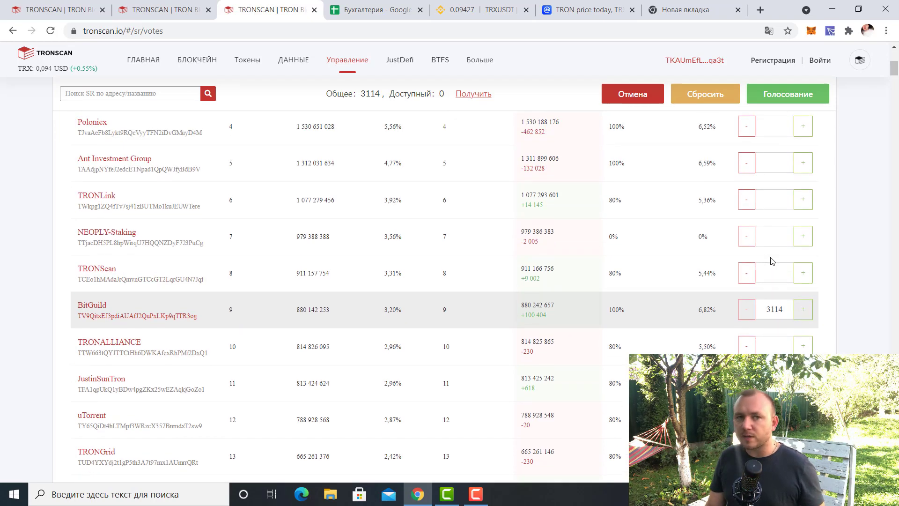
pyautogui.click(765, 98)
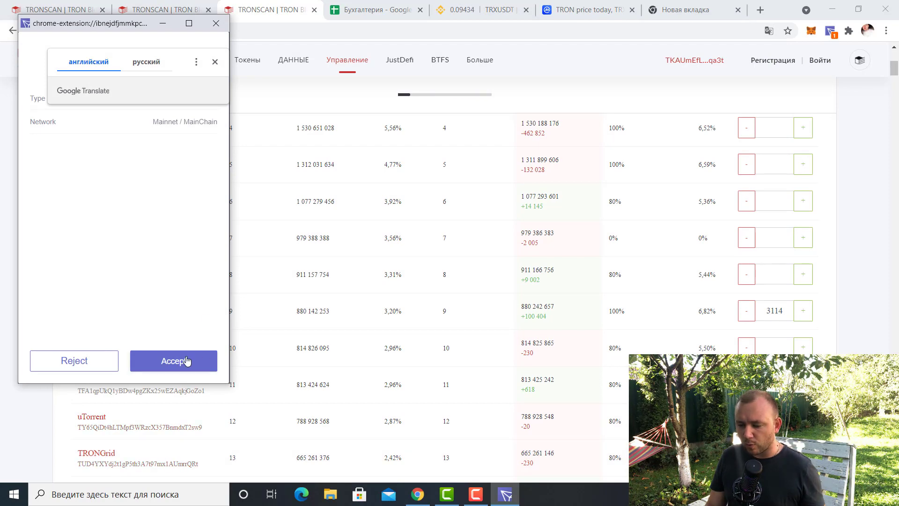
pyautogui.click(174, 361)
pyautogui.click(432, 326)
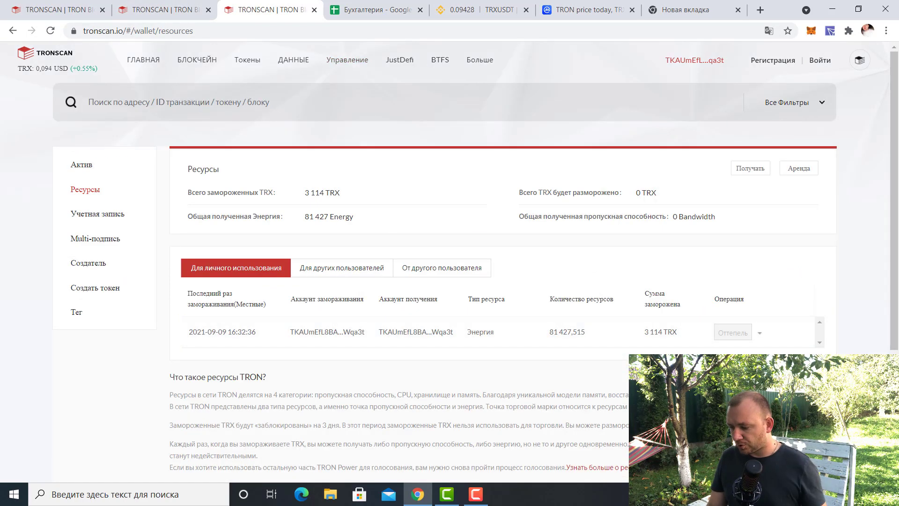
# Step: Check the unfreezing terms of the TRX frozen for energy on the wallet's resources page
pyautogui.scroll(-3, 733, 214)
pyautogui.moveTo(733, 213)
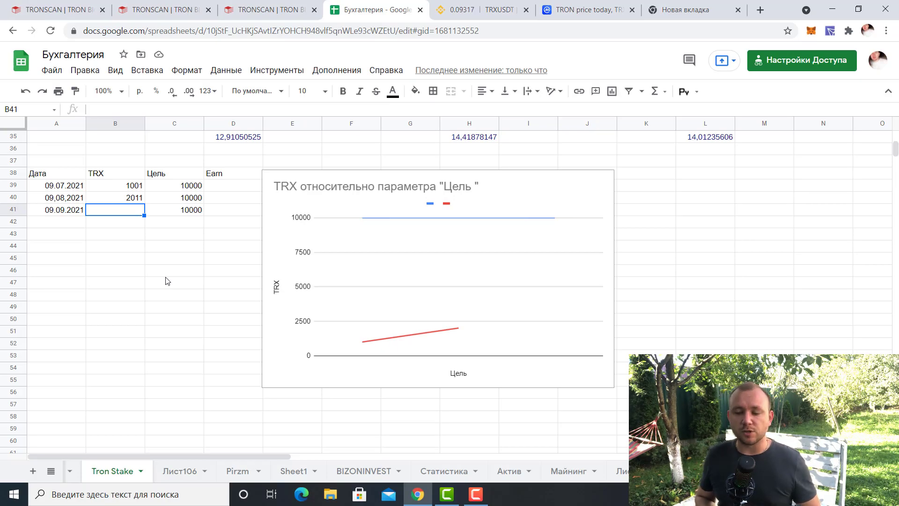
# Step: Enter 3114 as the TRX amount for 09.09.2021 in cell B41 of the Tron Stake sheet
pyautogui.doubleClick(135, 212)
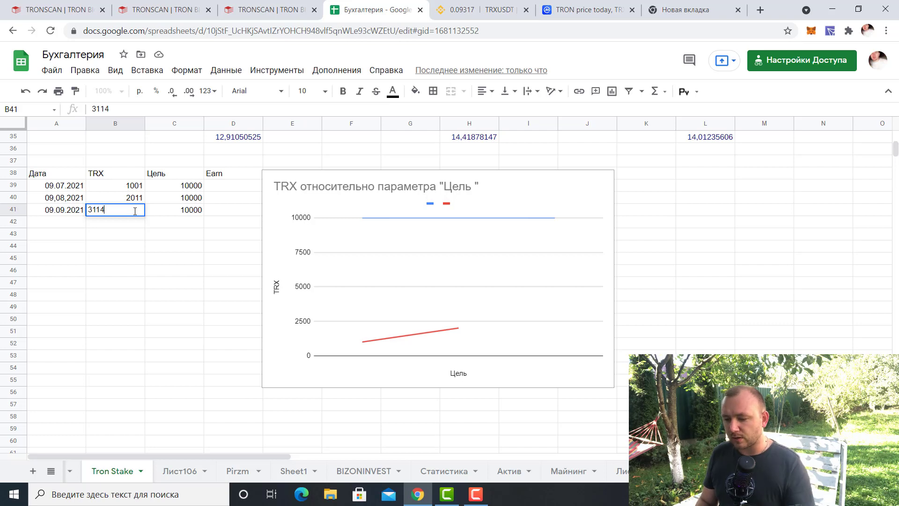
pyautogui.click(707, 249)
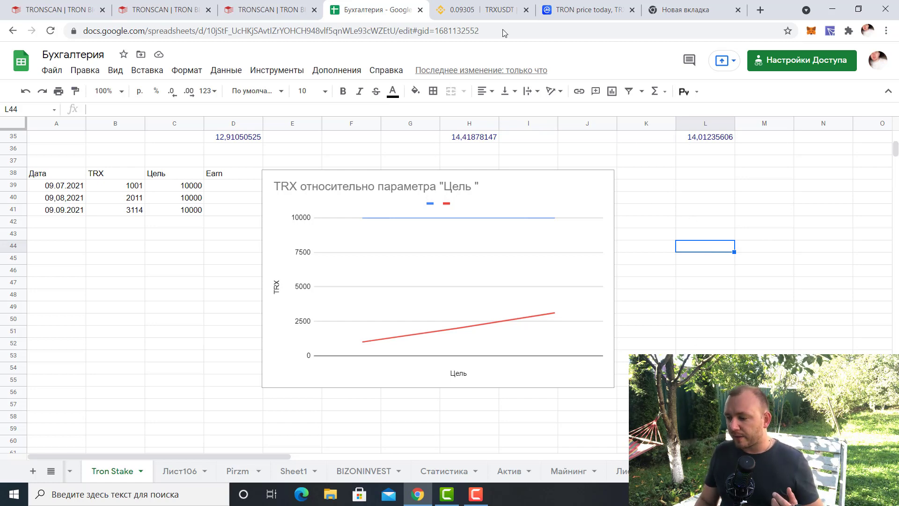
# Step: Check the TRX balance on Binance's TRX/USDT trading page and look over the BitGuild voters and wallet account pages on TRONSCAN
pyautogui.click(461, 12)
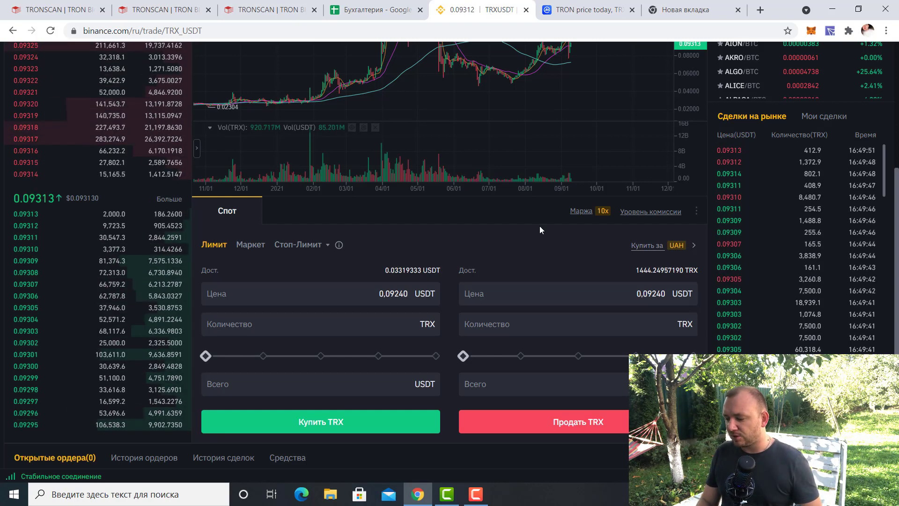
pyautogui.scroll(-3, 581, 253)
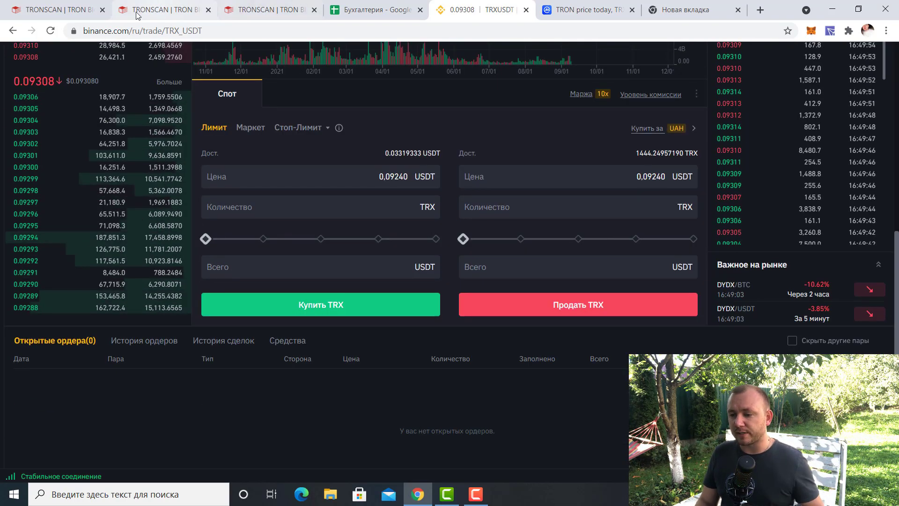
pyautogui.click(55, 10)
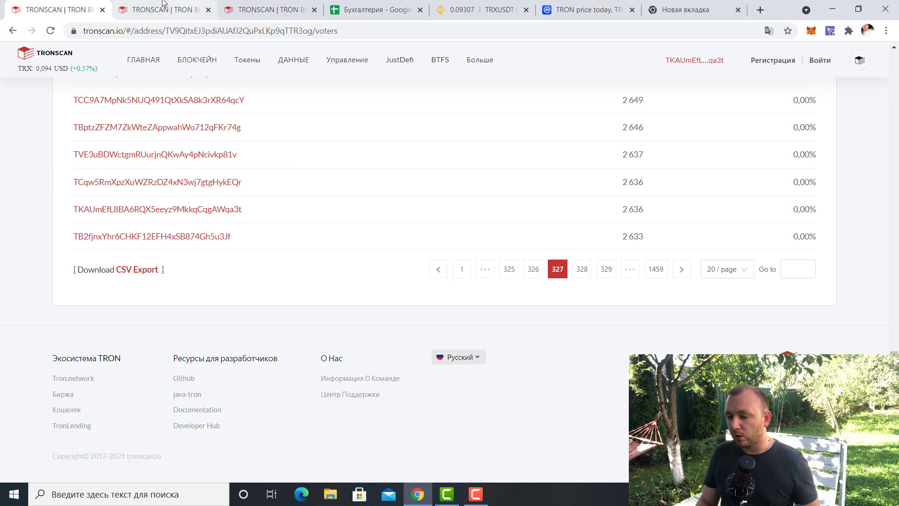
pyautogui.click(148, 14)
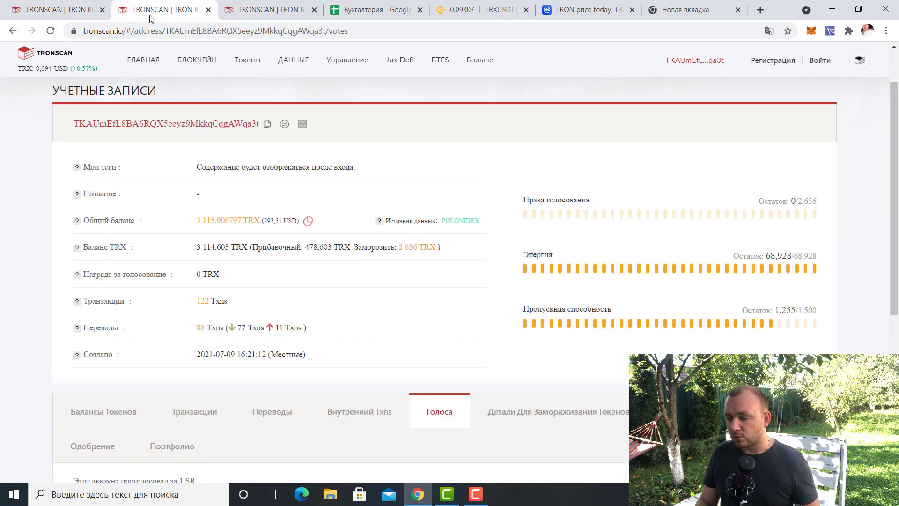
# Step: Set the starting amount in cell B3 of the Tron Stake sheet to 3114 and review the recalculated monthly earnings
pyautogui.click(362, 11)
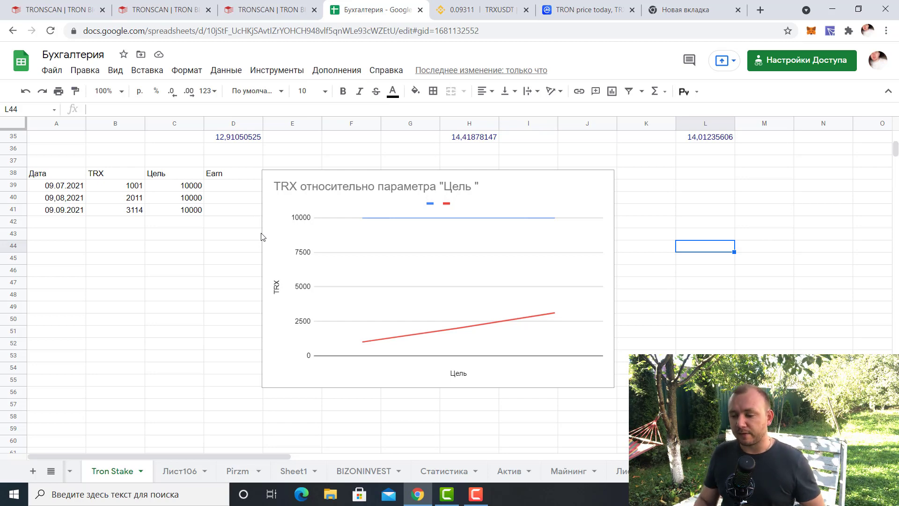
pyautogui.scroll(9, 139, 277)
pyautogui.scroll(3, 139, 277)
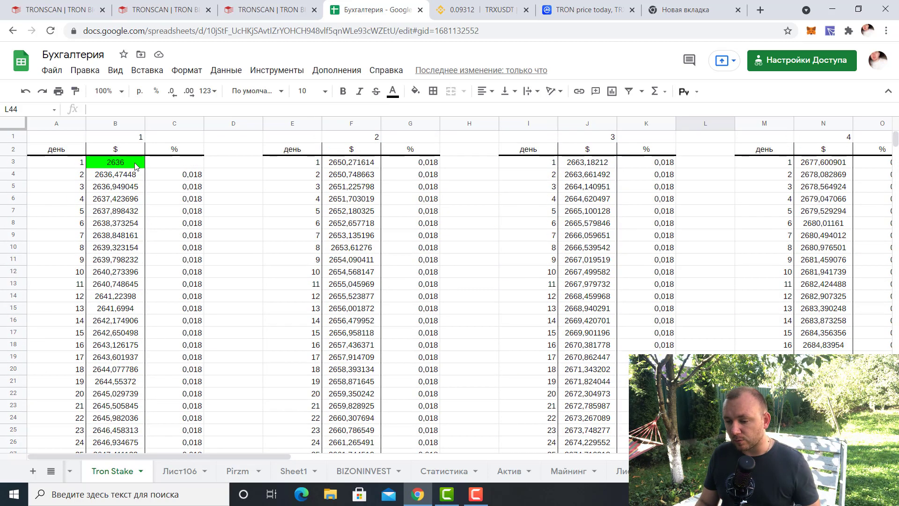
pyautogui.doubleClick(134, 163)
pyautogui.write('3114')
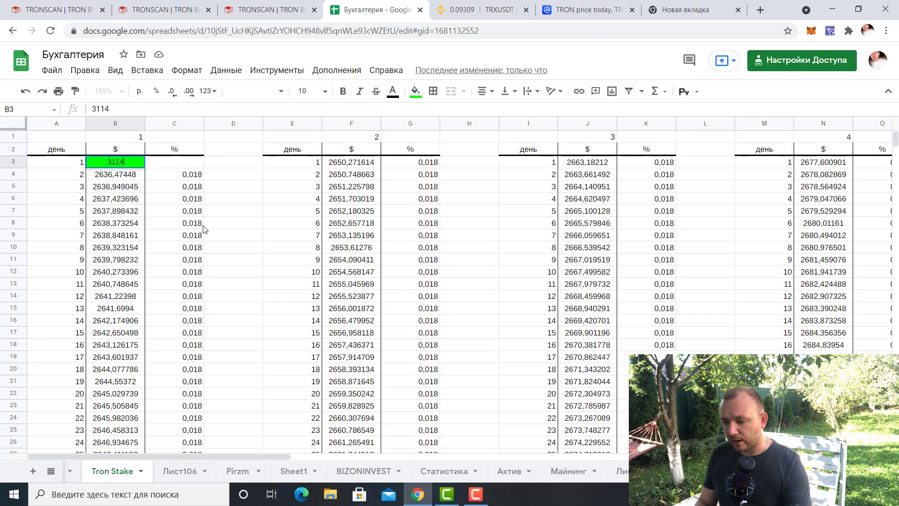
pyautogui.click(248, 234)
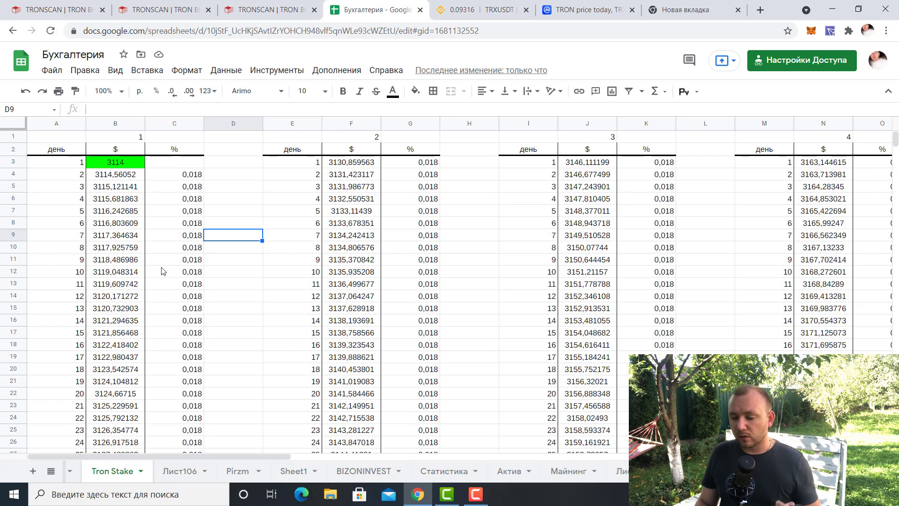
pyautogui.scroll(-2, 187, 356)
pyautogui.scroll(-3, 192, 378)
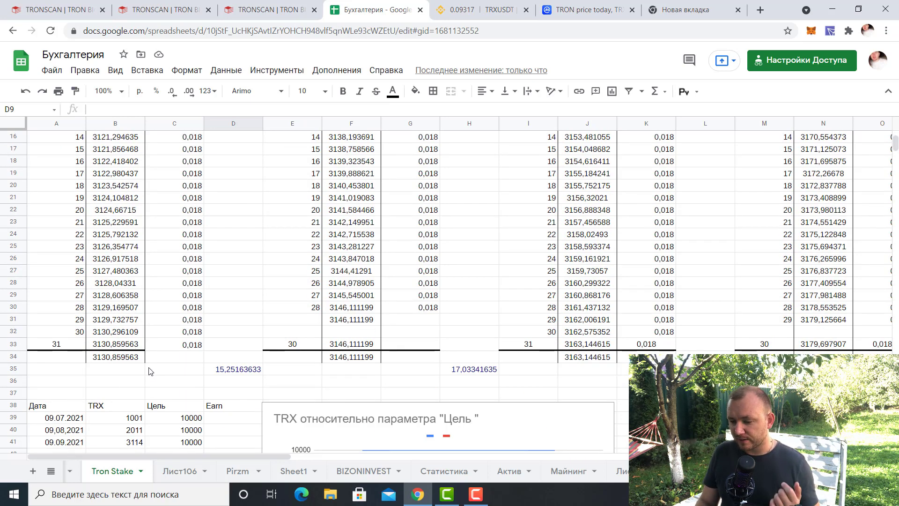
# Step: Review the wallet's token balances on its TRONSCAN account page, including the TRX values of PlayAndLike and FREEcoin
pyautogui.hotkey('ctrl', '2')
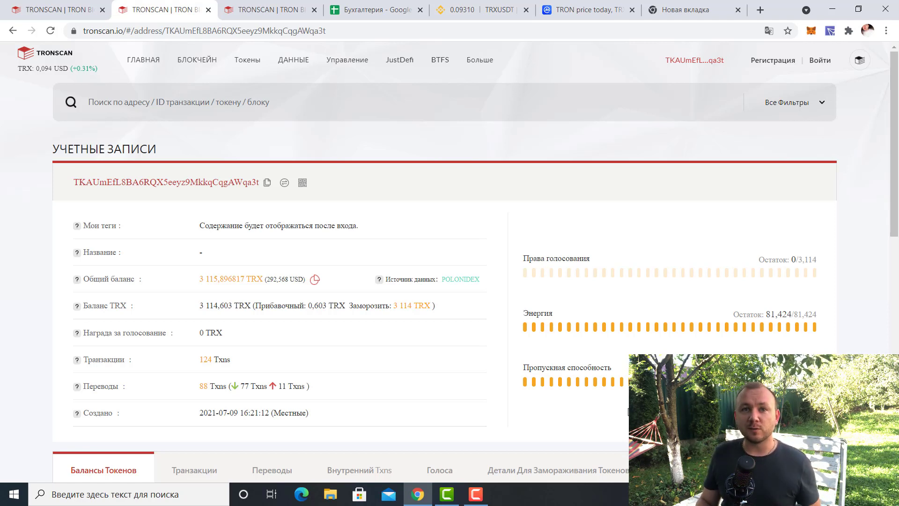
pyautogui.scroll(-6, 513, 315)
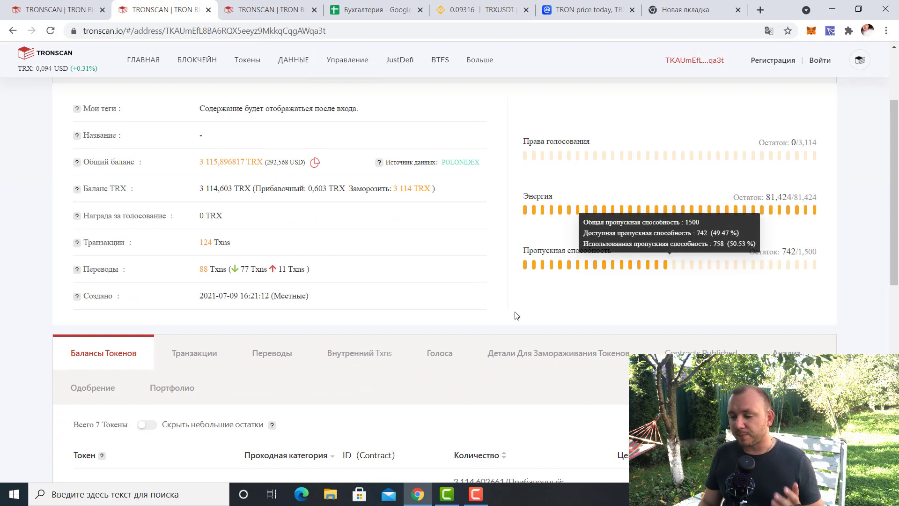
pyautogui.scroll(-5, 272, 352)
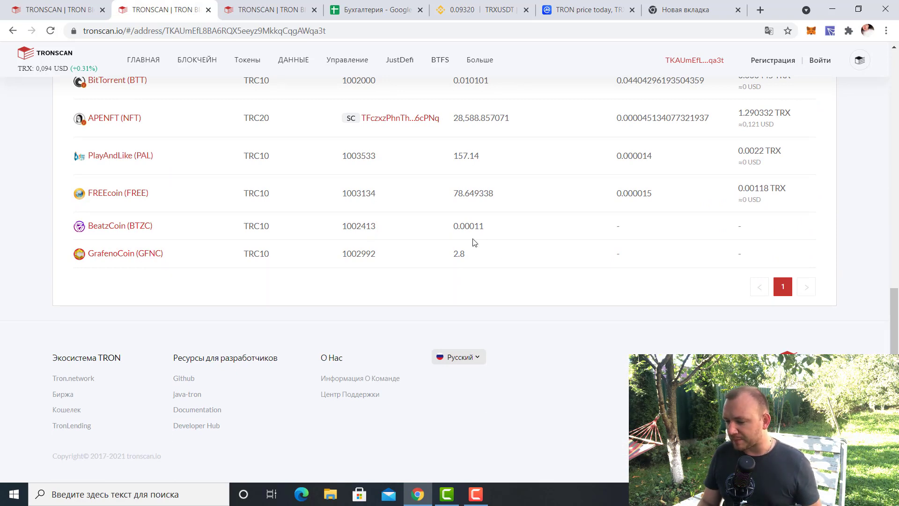
pyautogui.moveTo(474, 240); pyautogui.dragTo(355, 227)
pyautogui.click(222, 231)
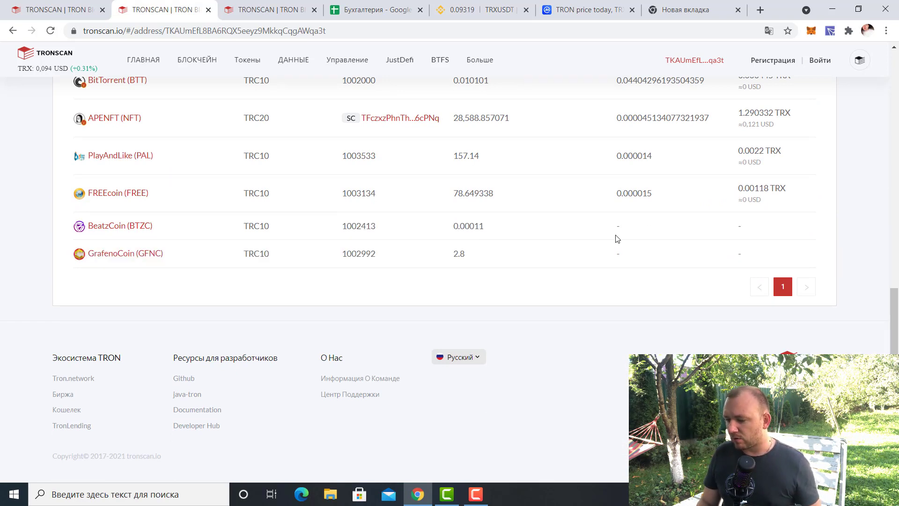
pyautogui.scroll(1, 657, 253)
pyautogui.scroll(2, 659, 253)
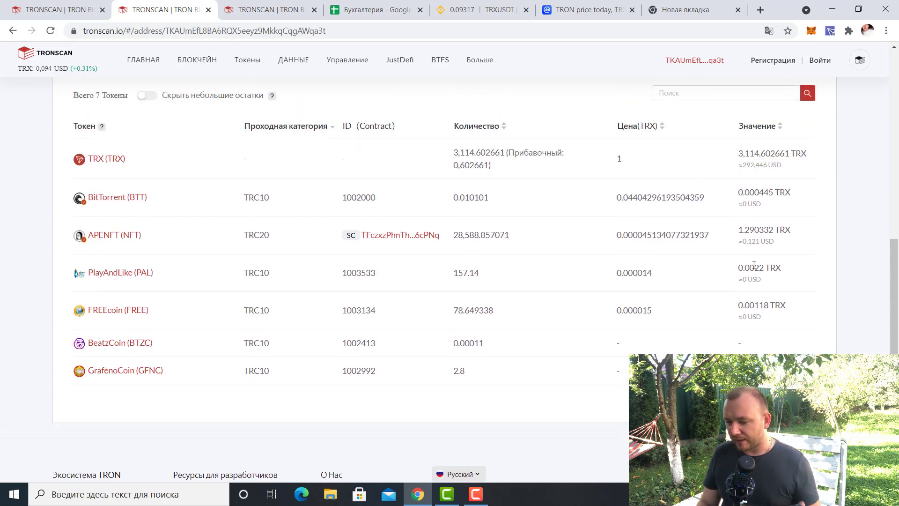
pyautogui.moveTo(738, 267); pyautogui.dragTo(775, 265)
pyautogui.moveTo(735, 306); pyautogui.dragTo(788, 304)
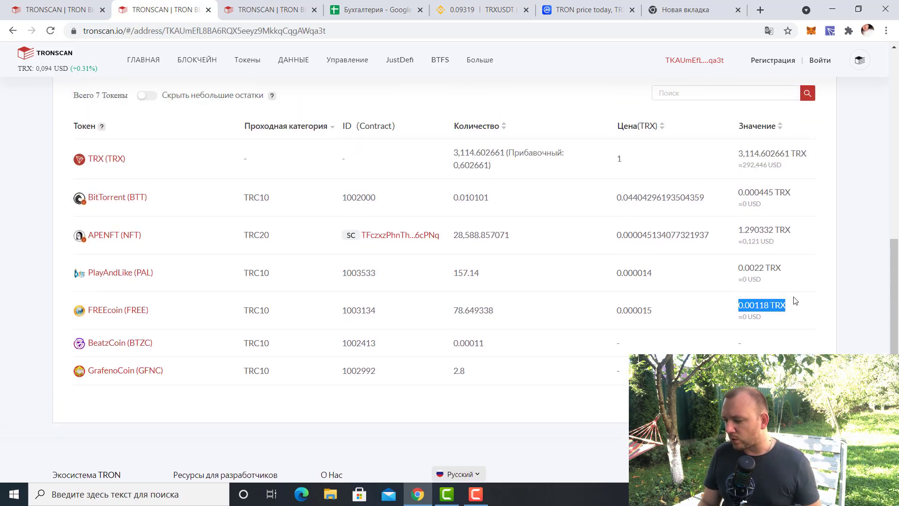